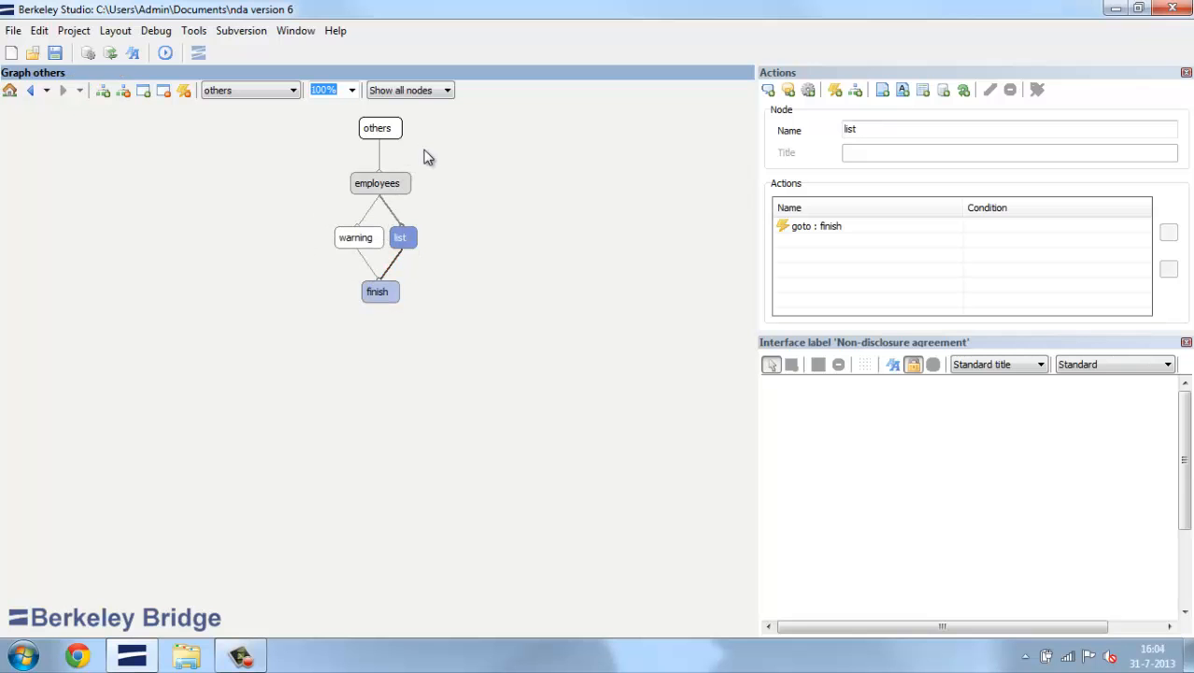
# - Add a question to the others node reading "Will the buyer be assisted by other parties with this acquisition?"
pyautogui.click(391, 138)
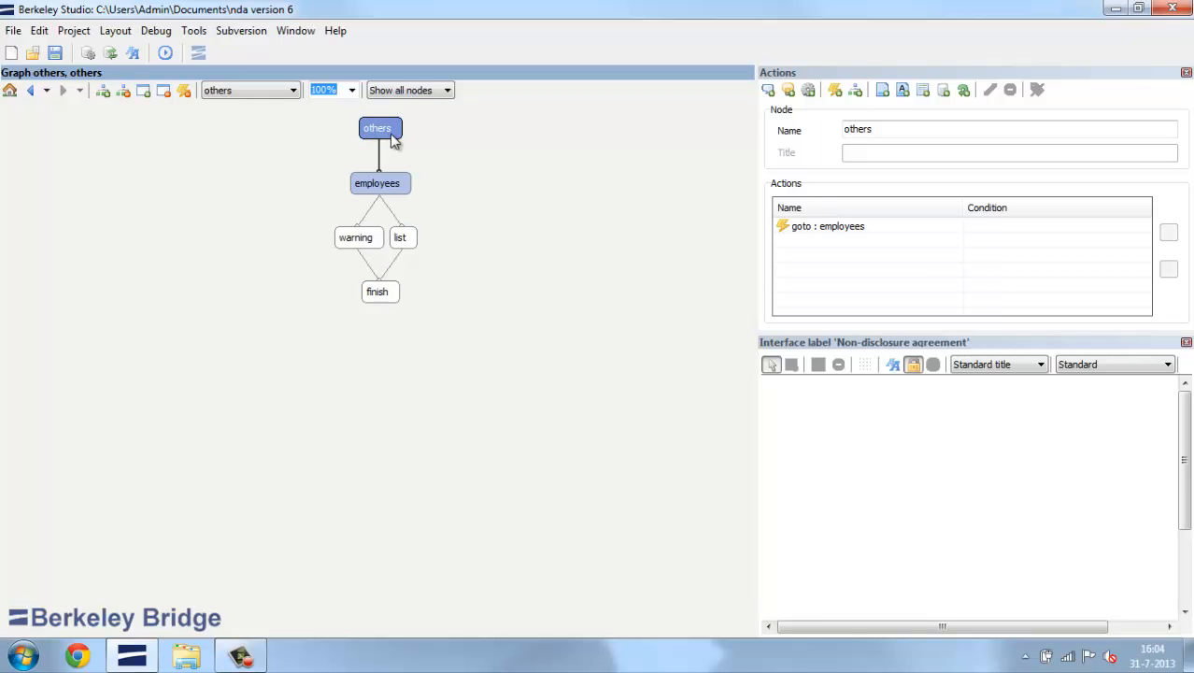
pyautogui.click(768, 90)
pyautogui.click(597, 168)
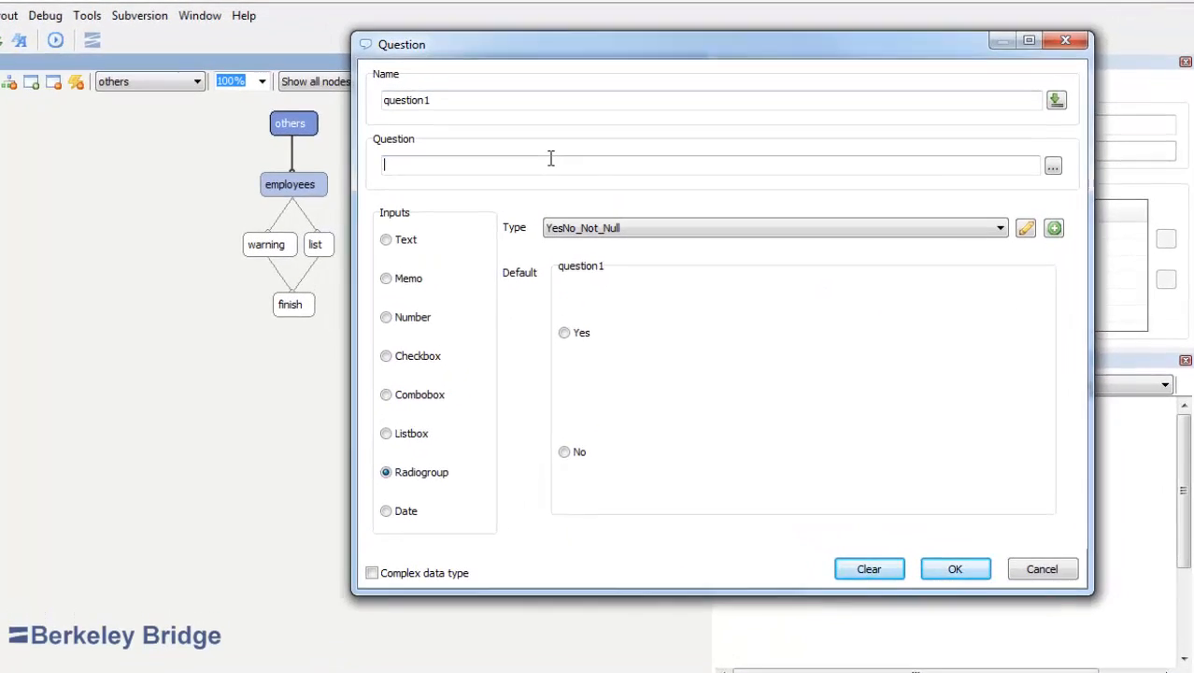
pyautogui.write('Will the ')
pyautogui.write('buyer be assisted by ')
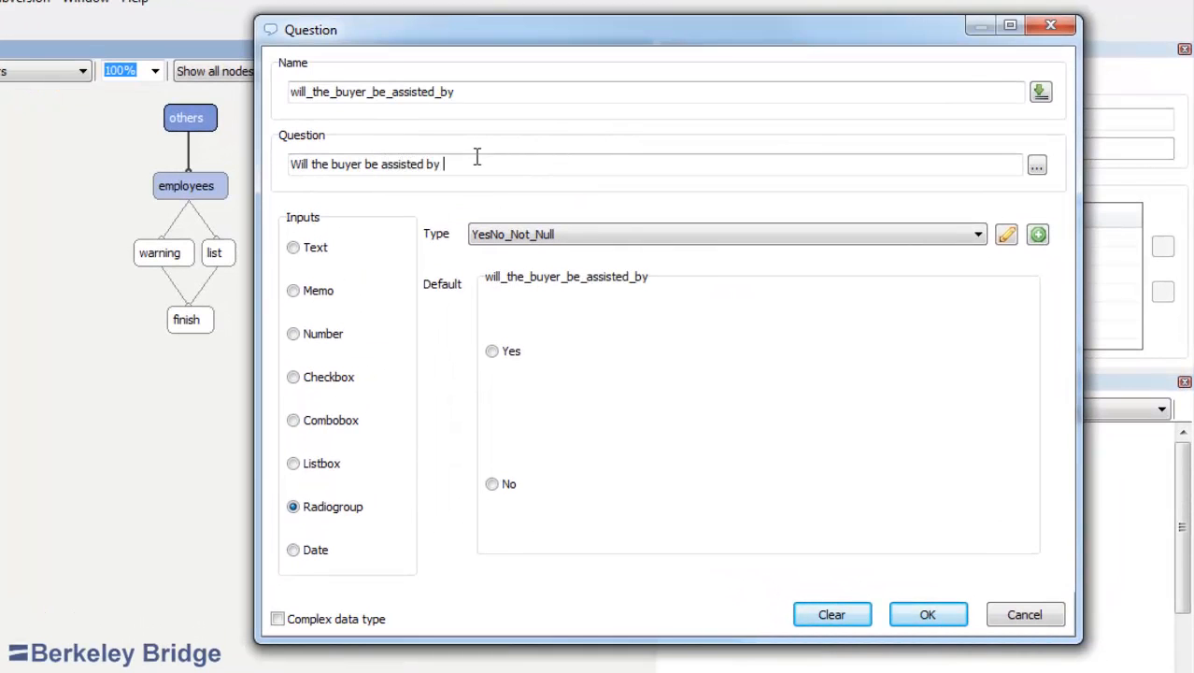
pyautogui.write('other parties with this acquisition?')
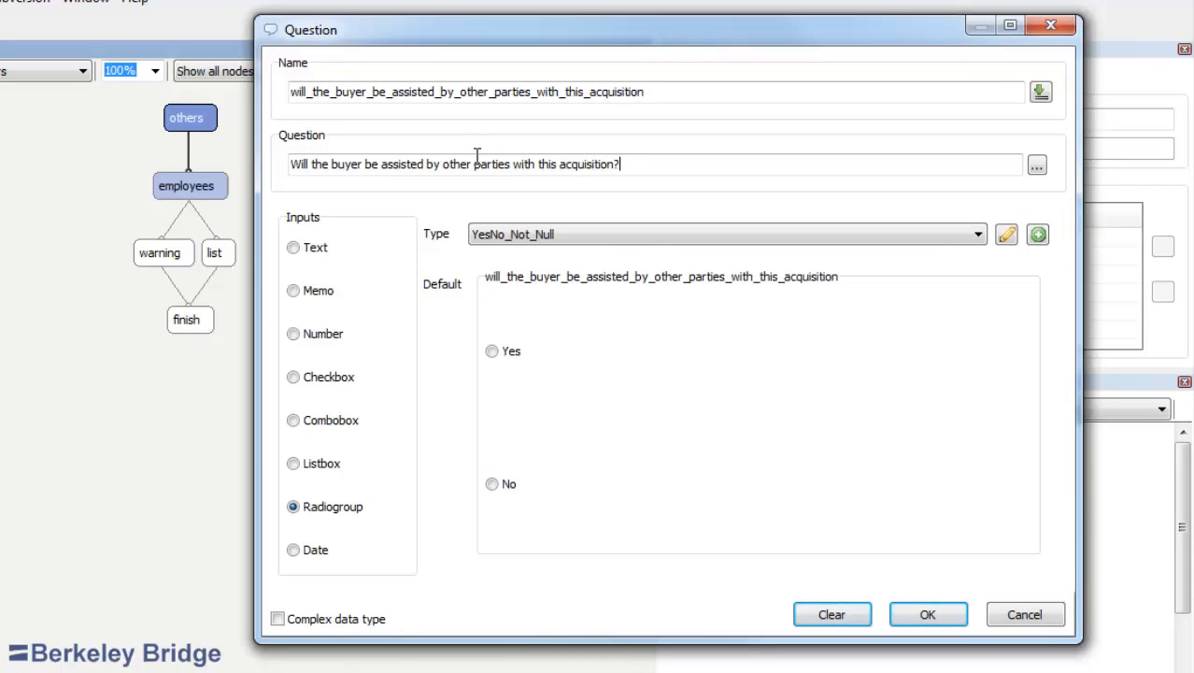
# - Name the question others and make it a radiogroup of type YesNo_Not_Null
pyautogui.doubleClick(715, 93)
pyautogui.write('others')
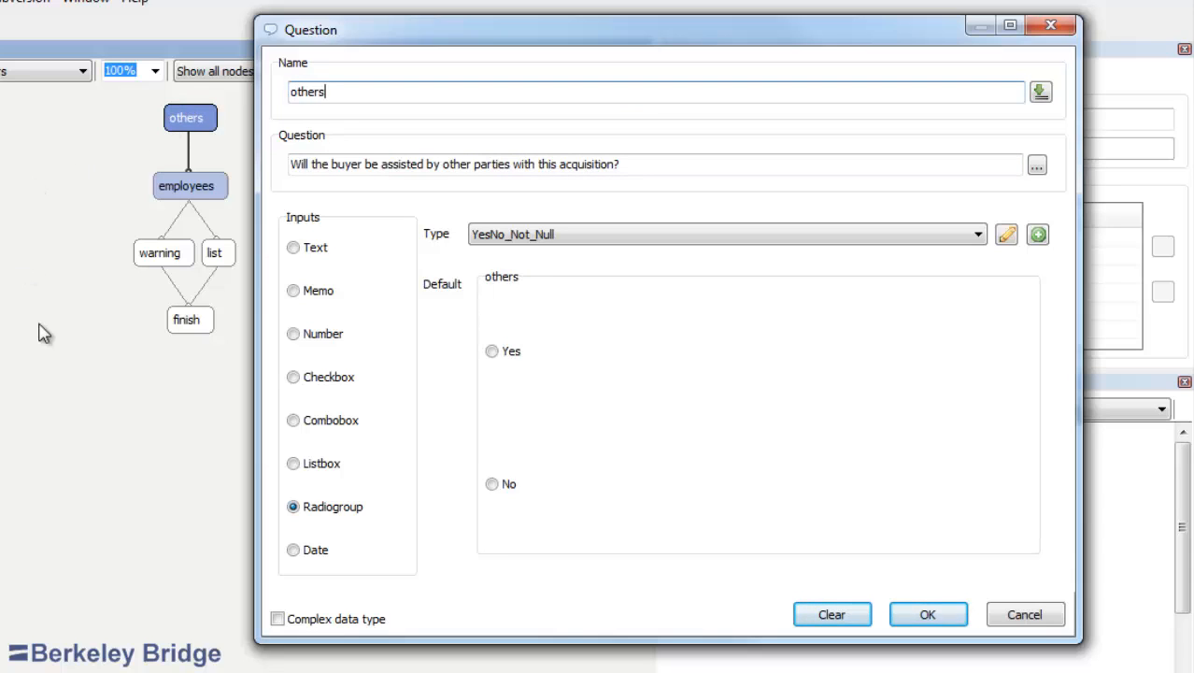
pyautogui.click(327, 520)
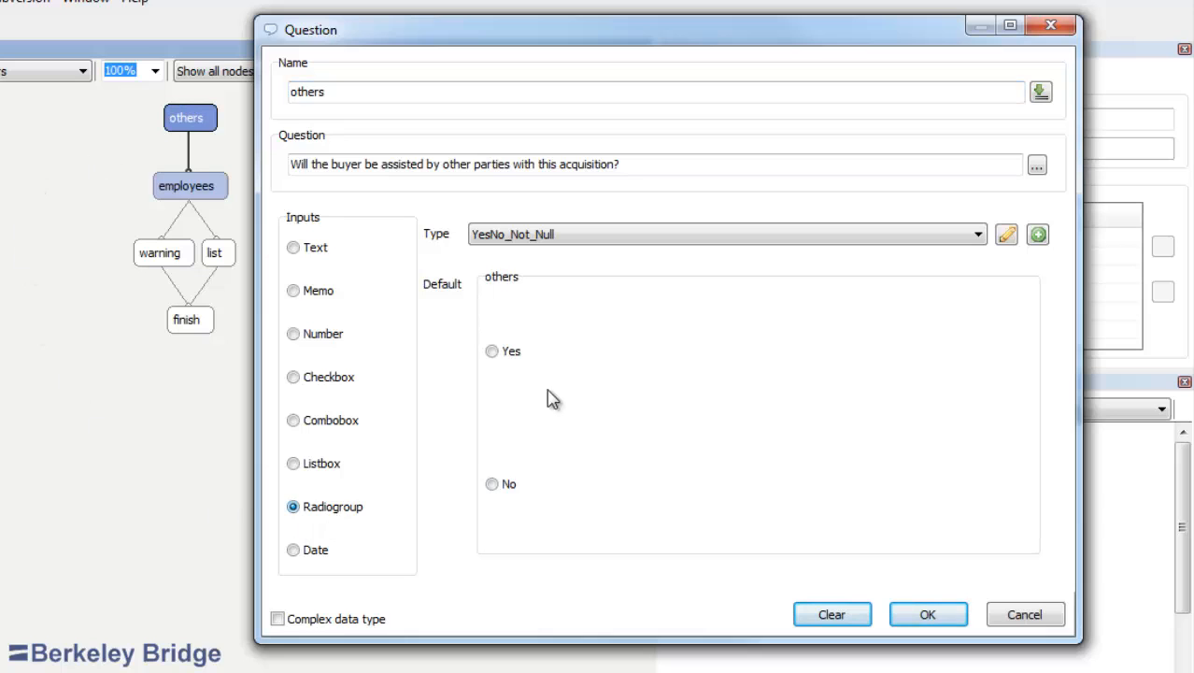
pyautogui.click(608, 249)
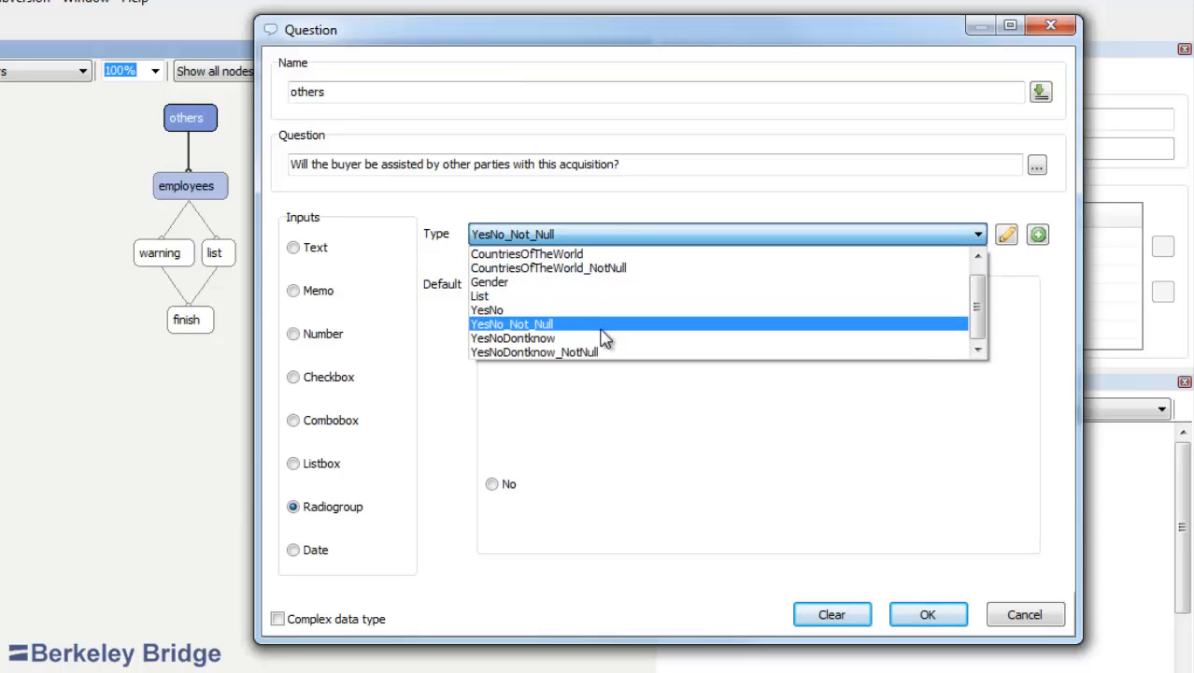
pyautogui.click(606, 338)
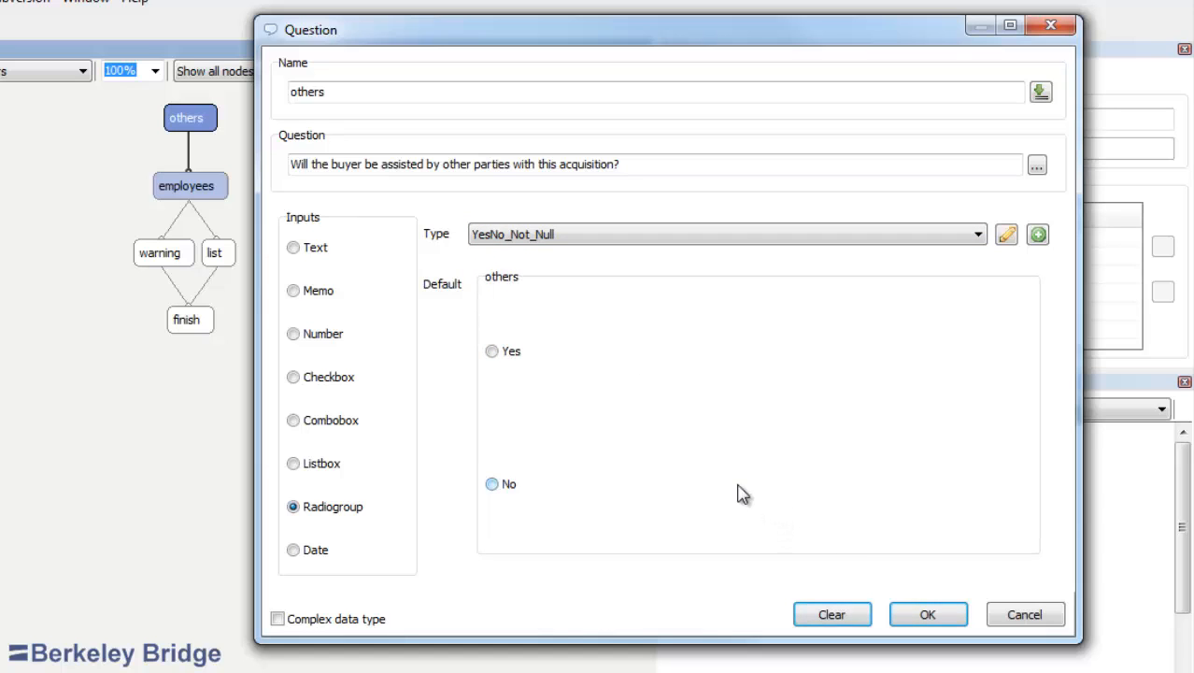
# - Replace "the buyer" in the question text with the variable reference ^main.buyer.companyname and save the question
pyautogui.moveTo(364, 164); pyautogui.dragTo(311, 165)
pyautogui.write('^main.bu')
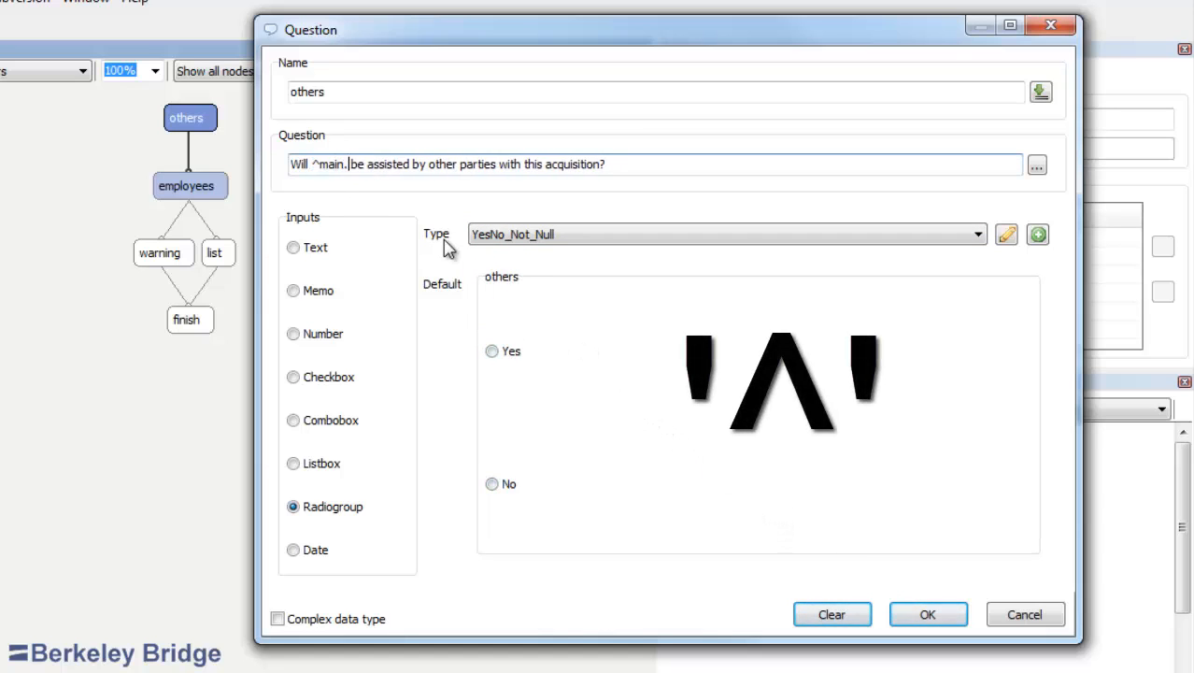
pyautogui.write('yer.companyname')
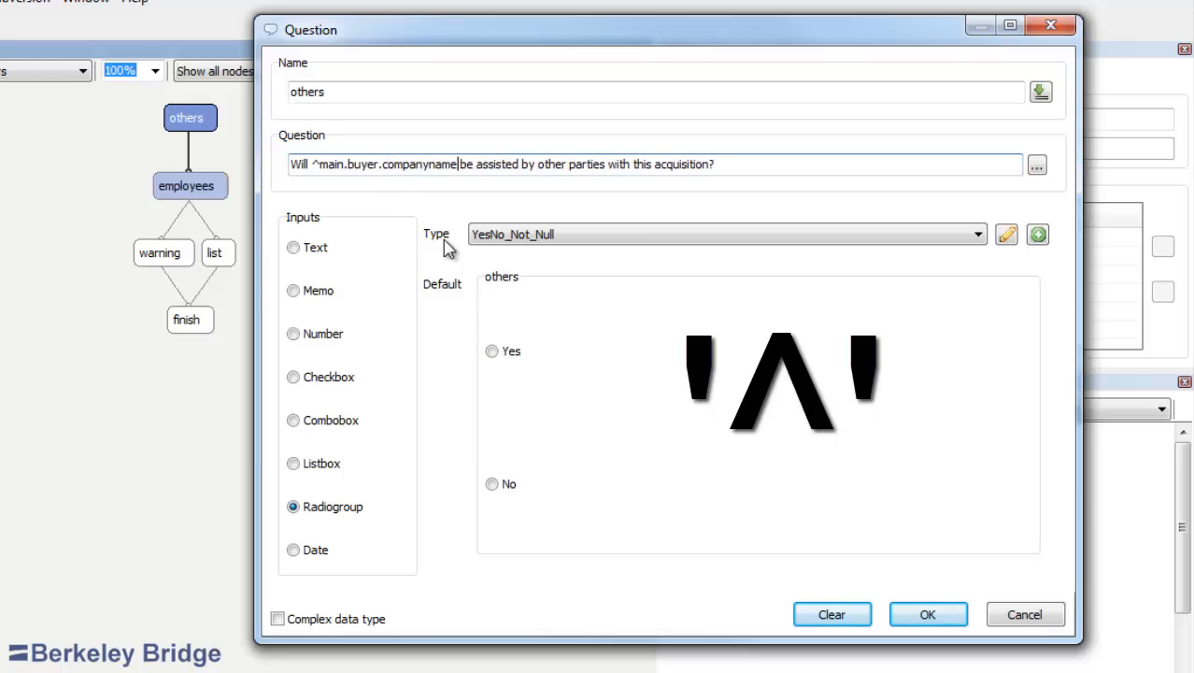
pyautogui.click(946, 622)
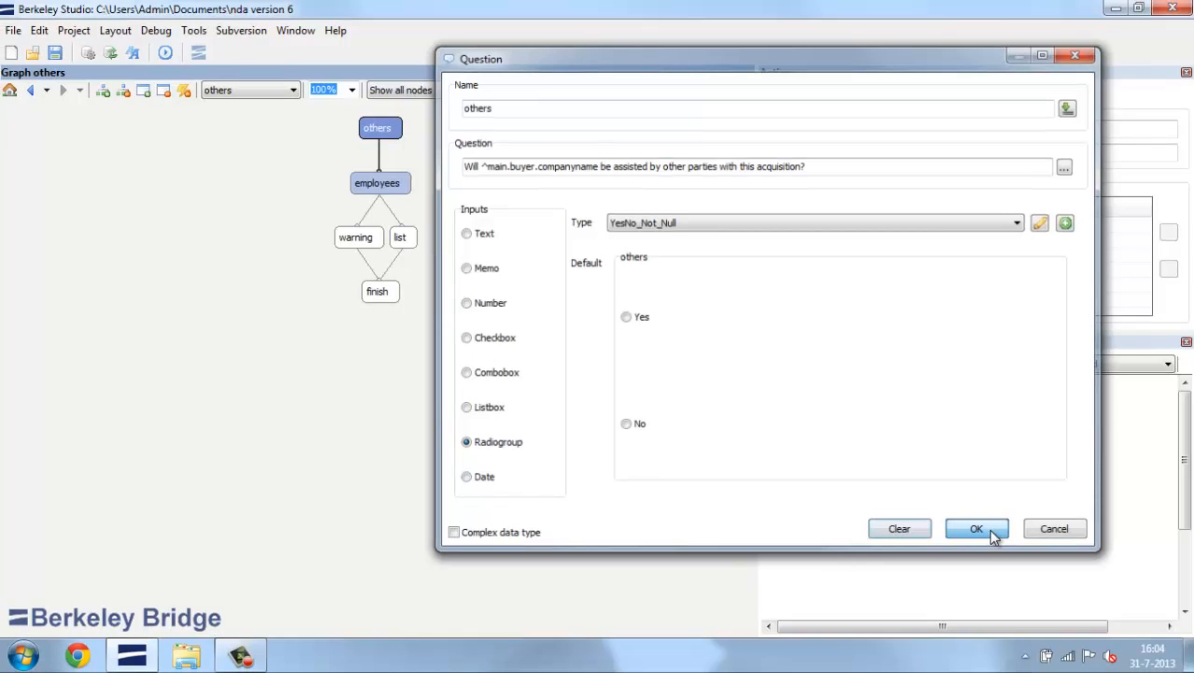
pyautogui.click(976, 529)
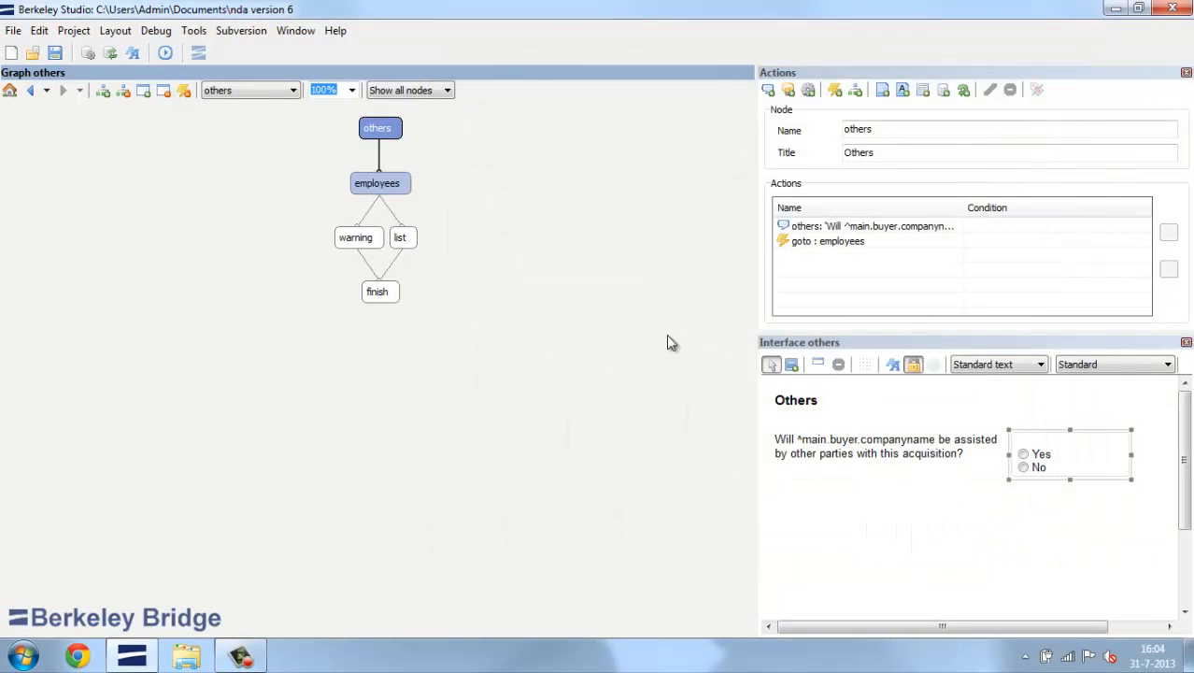
# - Add a question named employees to the employees node: "Does ^main.buyer.companyname have any employees other than ^main.buyer.representative?"
pyautogui.click(405, 184)
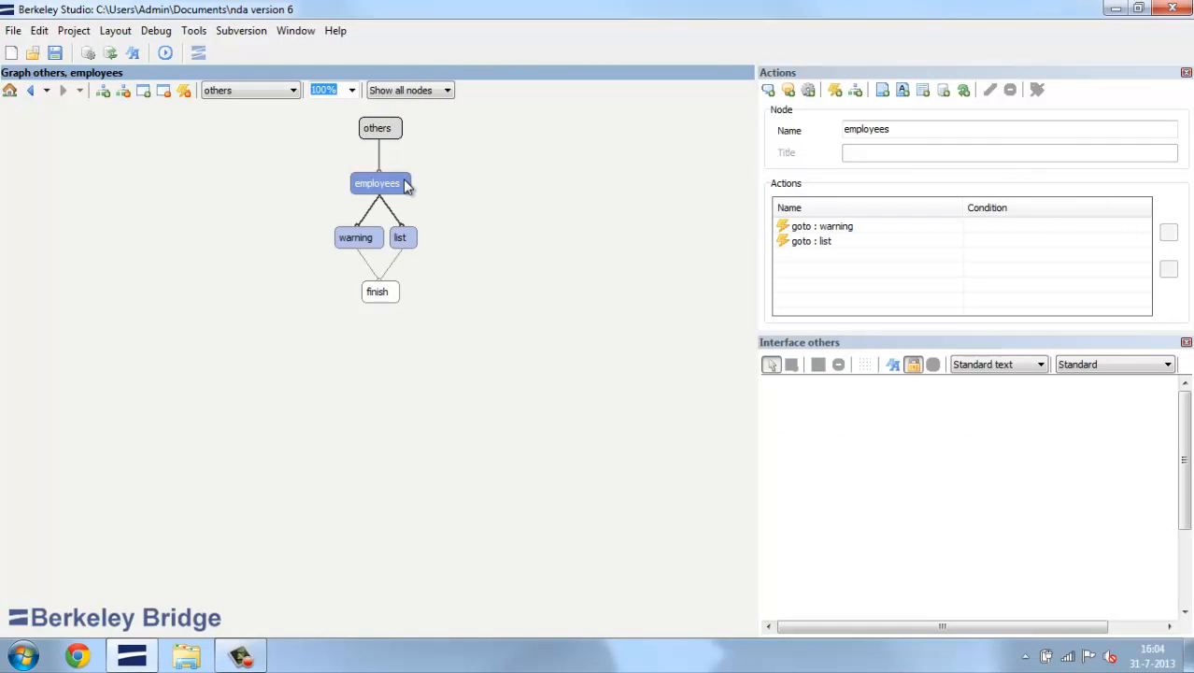
pyautogui.click(768, 94)
pyautogui.write('employees')
pyautogui.press('Tab')
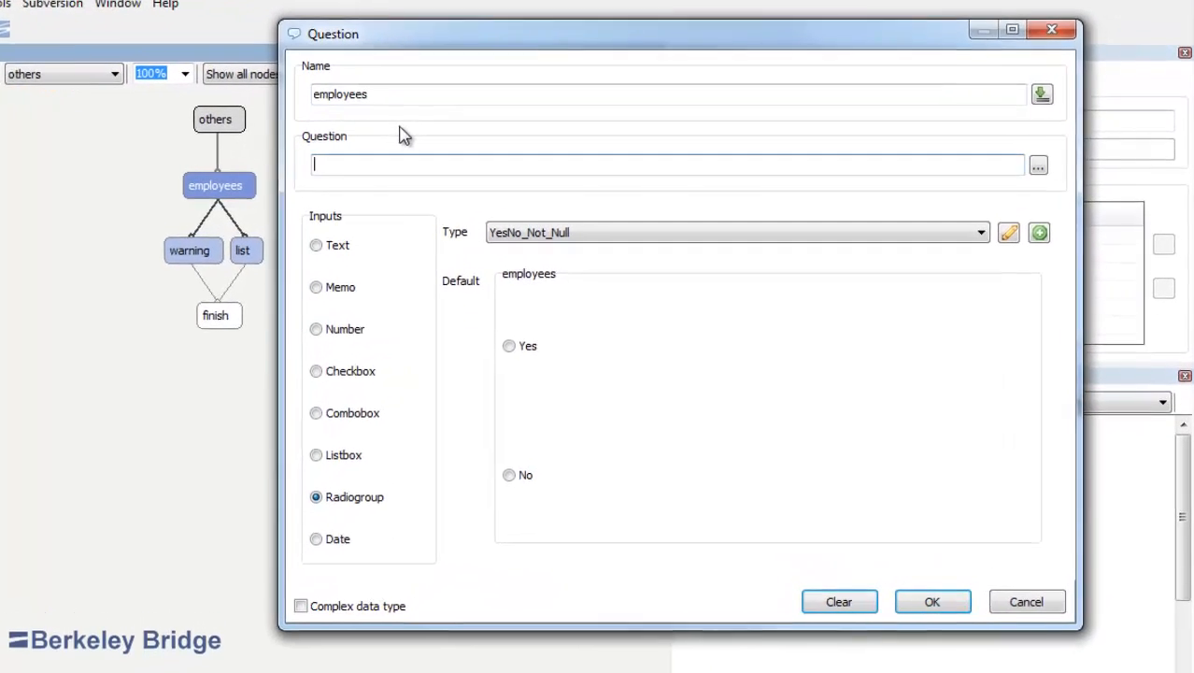
pyautogui.write('Doe')
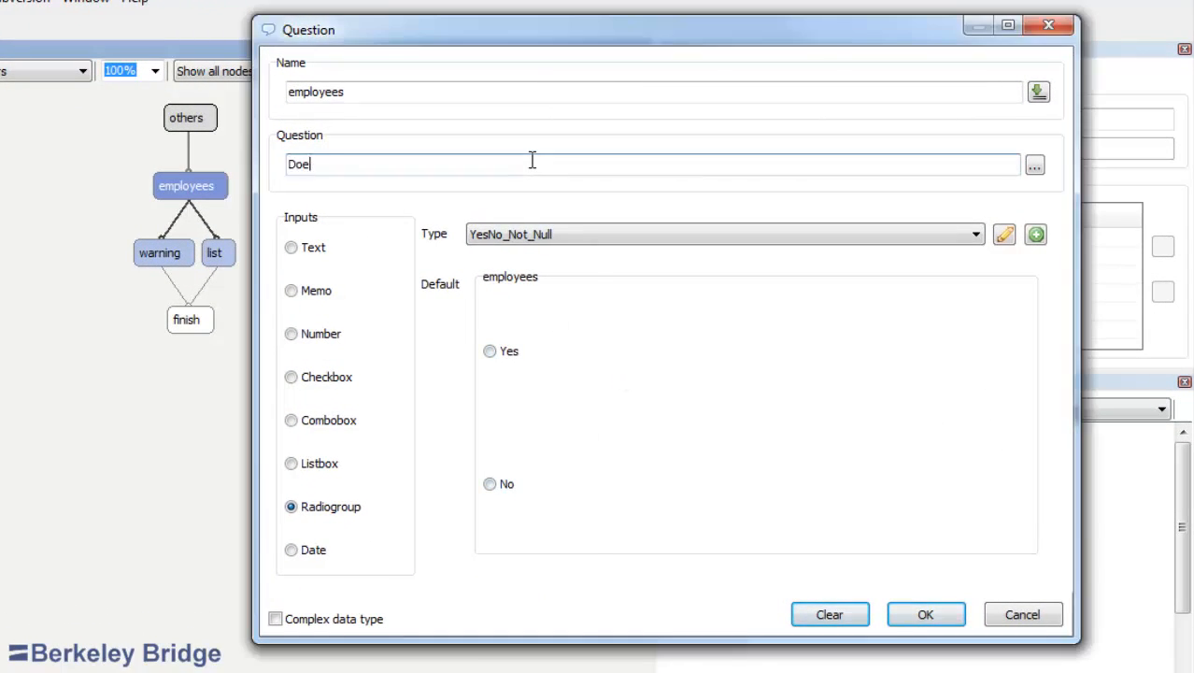
pyautogui.write('s ^main.buyer.companyname have any emplo')
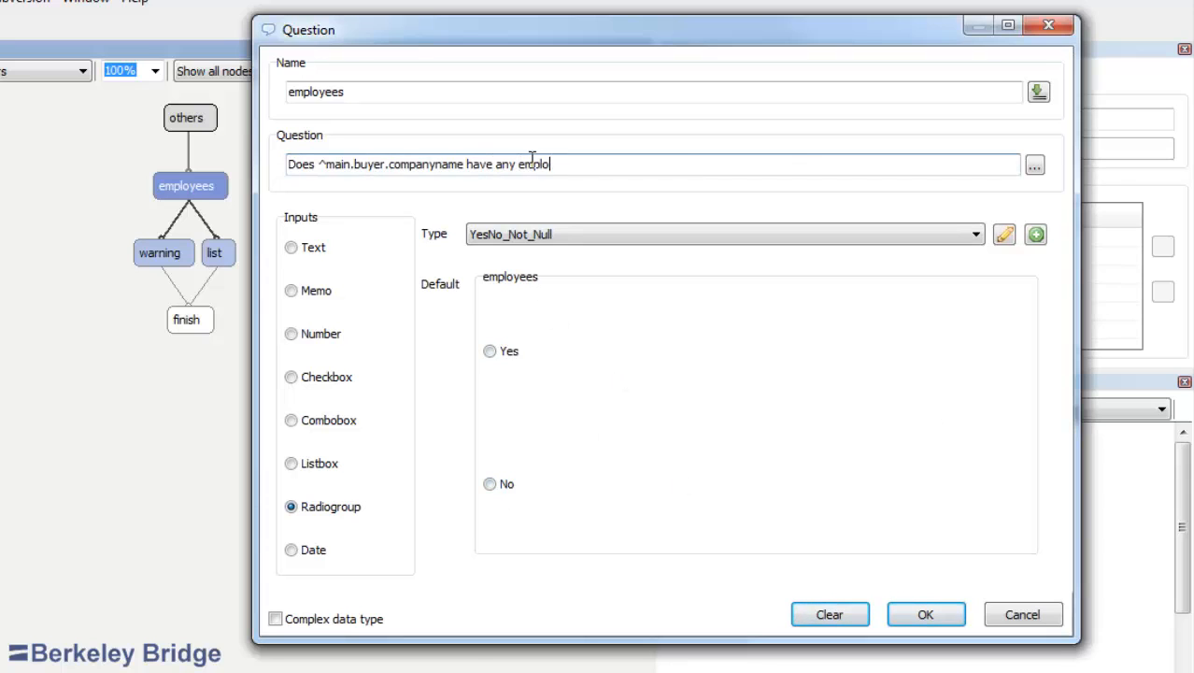
pyautogui.write('yees other than ^main.buyer.representat')
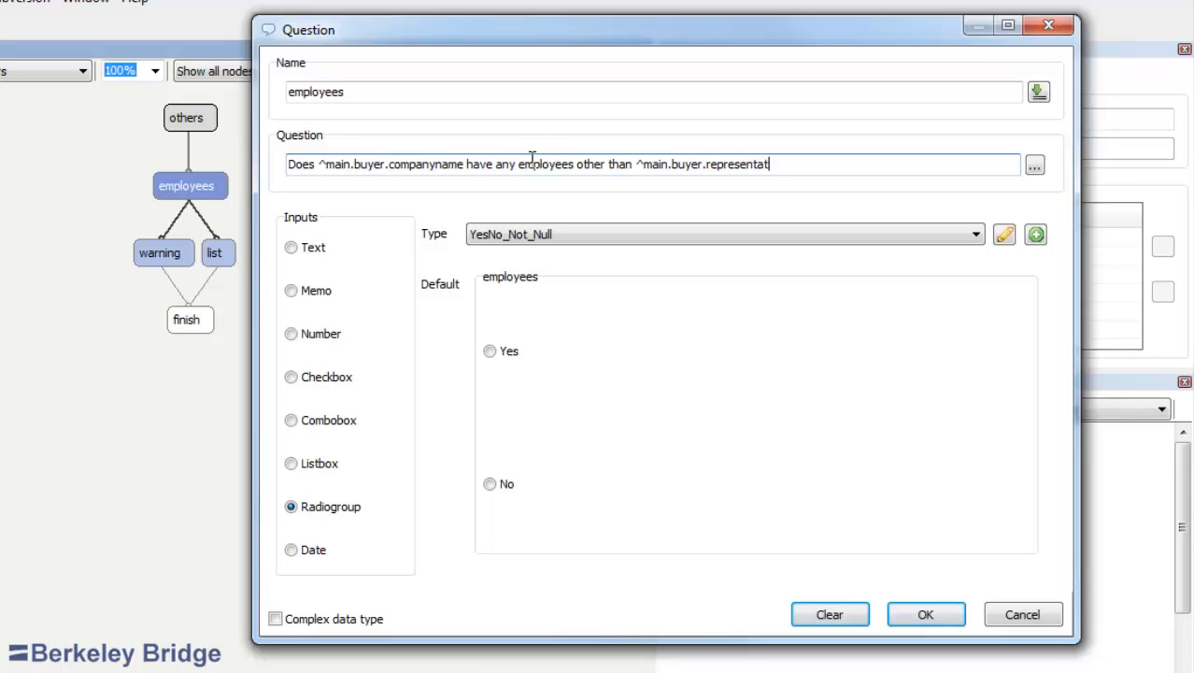
pyautogui.write('ive?')
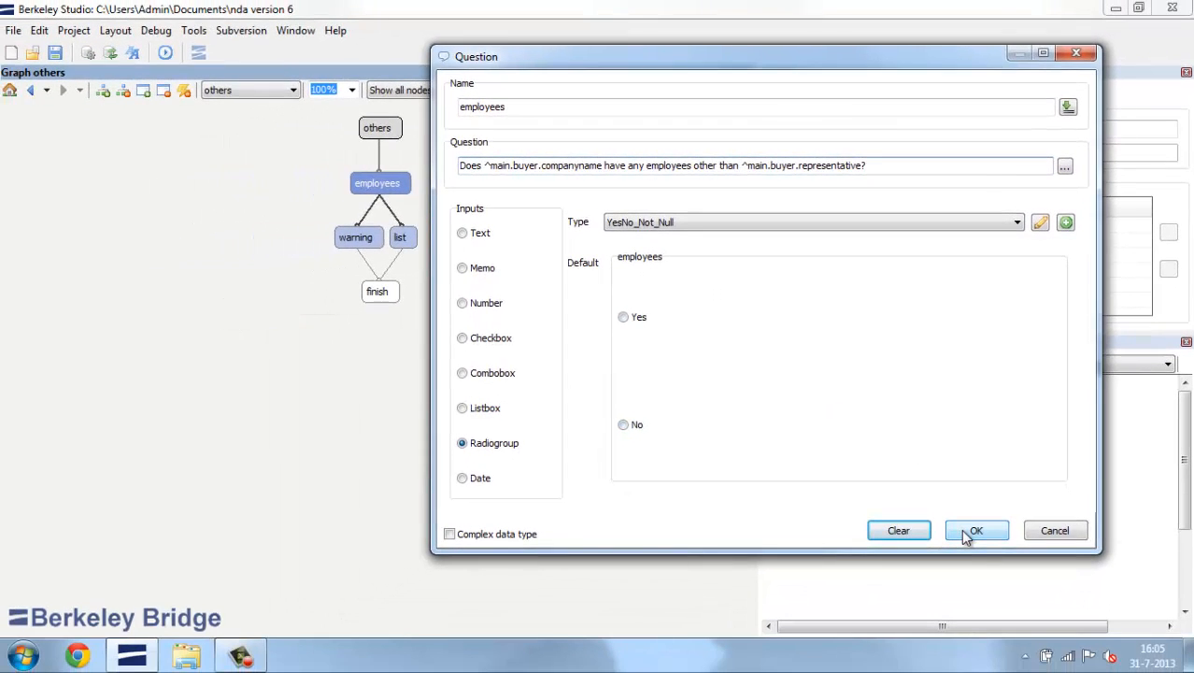
pyautogui.click(967, 532)
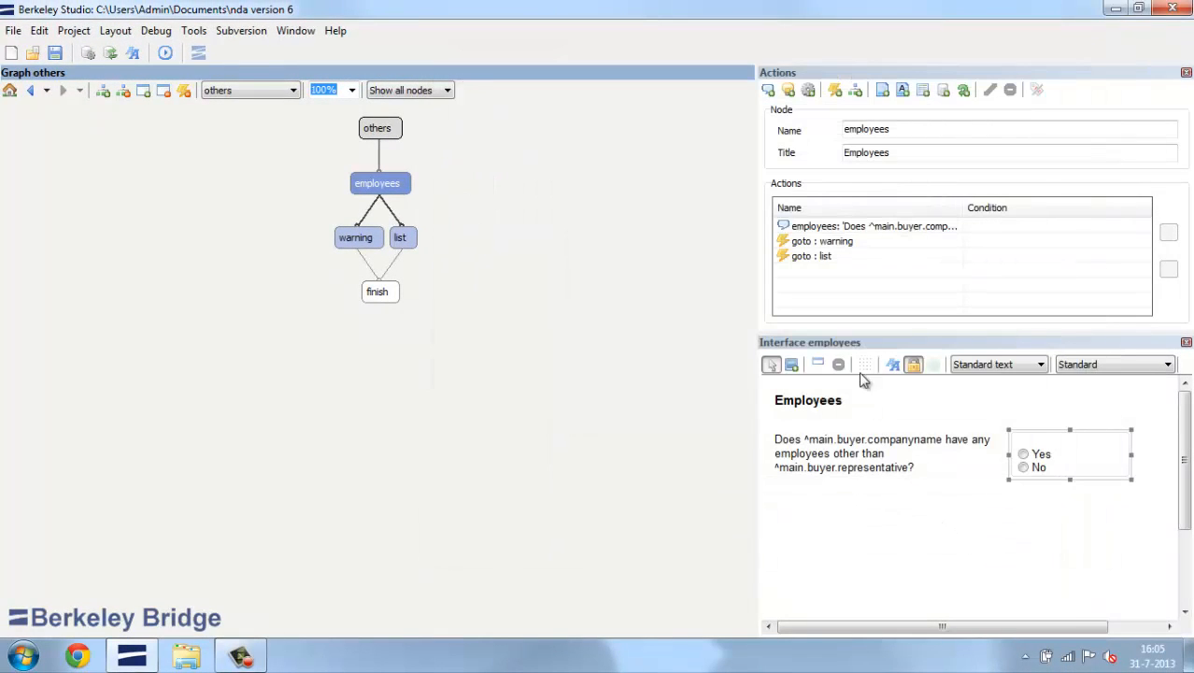
# - Create a calculation named include on the employees node with the condition others.others = Yes
pyautogui.click(808, 90)
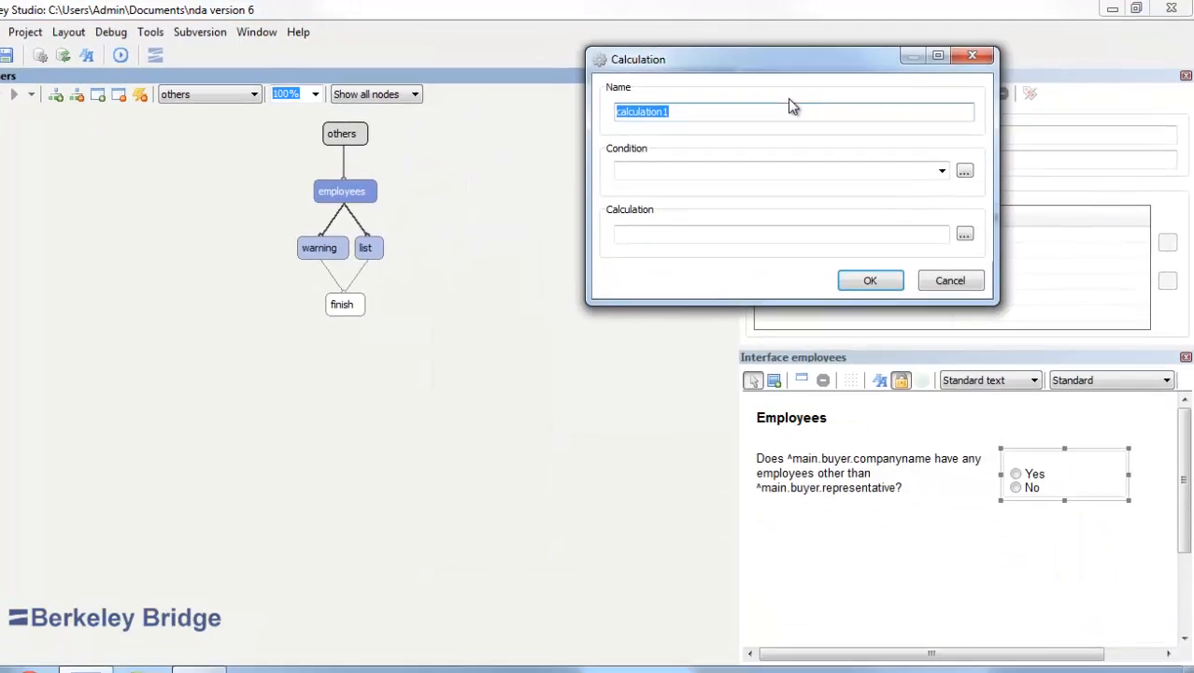
pyautogui.write('include')
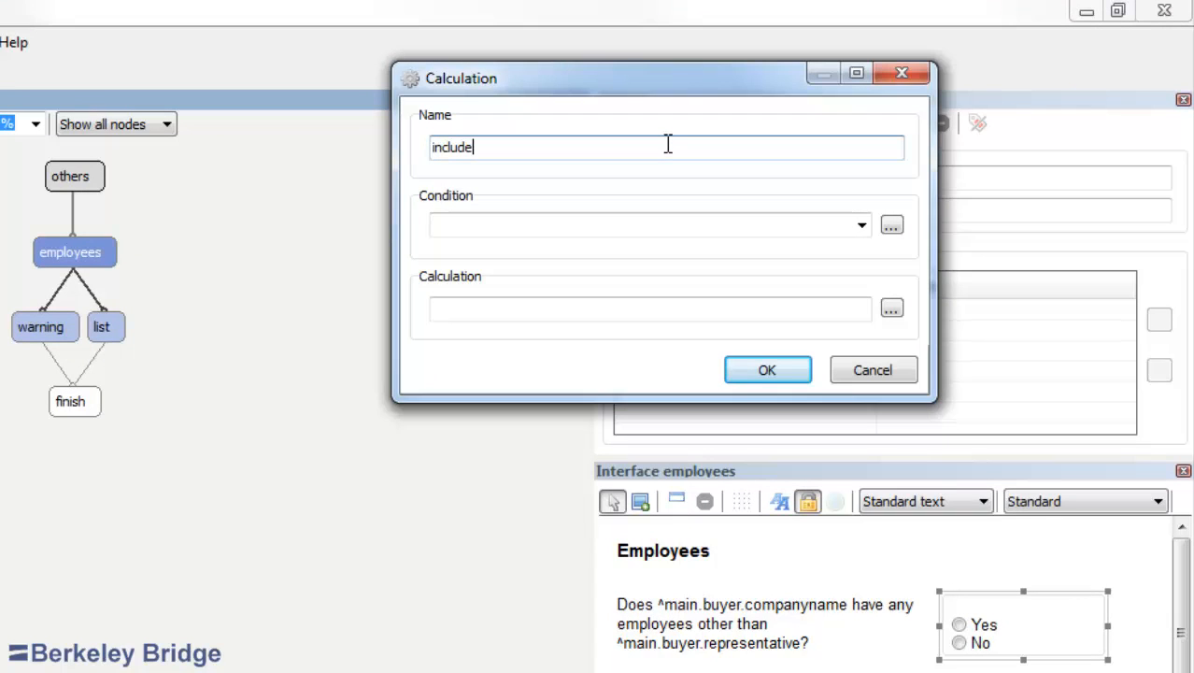
pyautogui.click(892, 227)
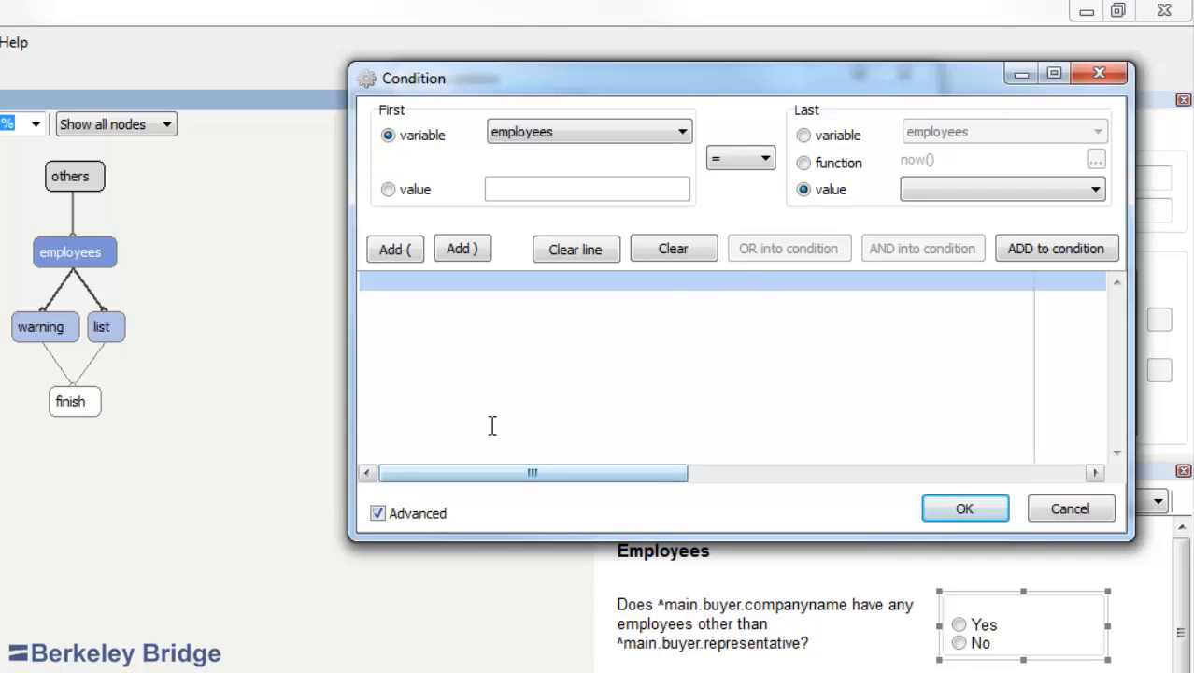
pyautogui.click(547, 136)
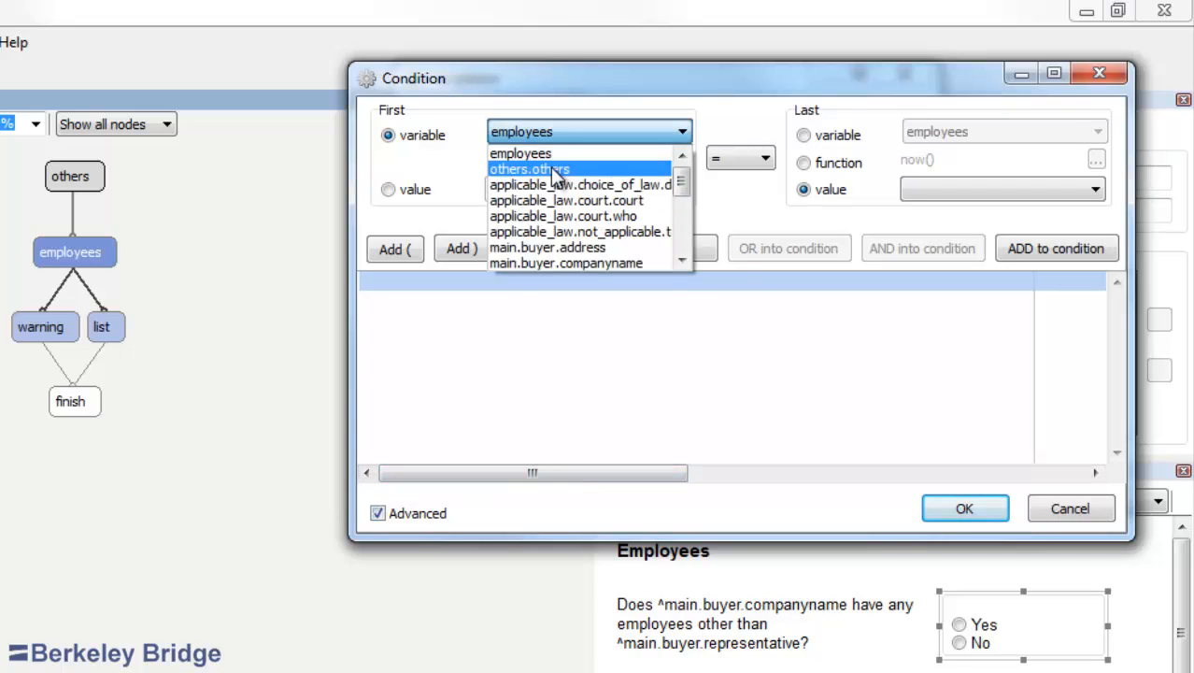
pyautogui.click(557, 170)
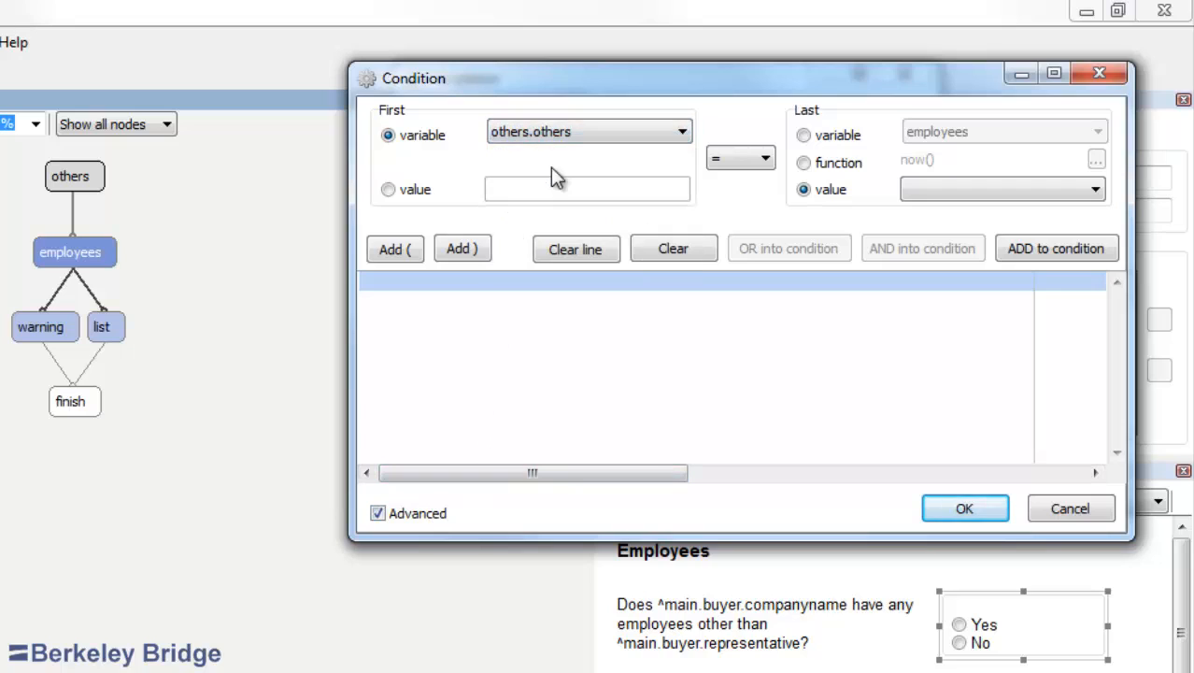
pyautogui.click(922, 188)
pyautogui.click(938, 213)
pyautogui.click(1034, 246)
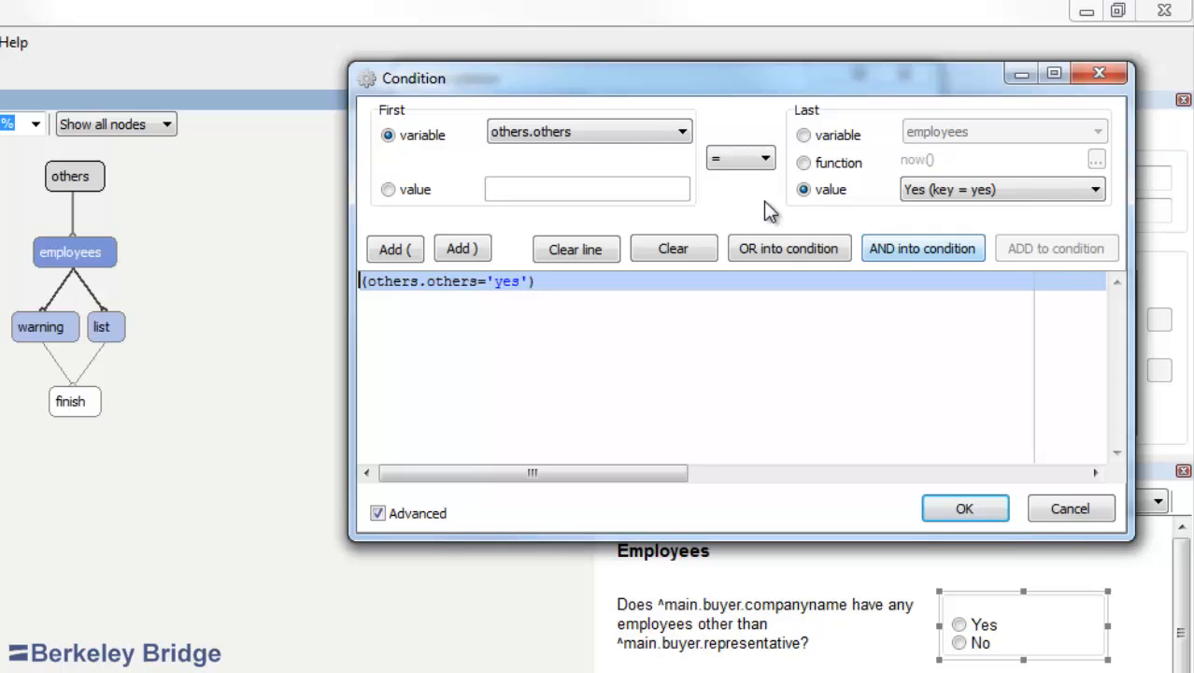
# - Extend the calculation's condition with an OR clause for employees = Yes and confirm the condition
pyautogui.click(652, 133)
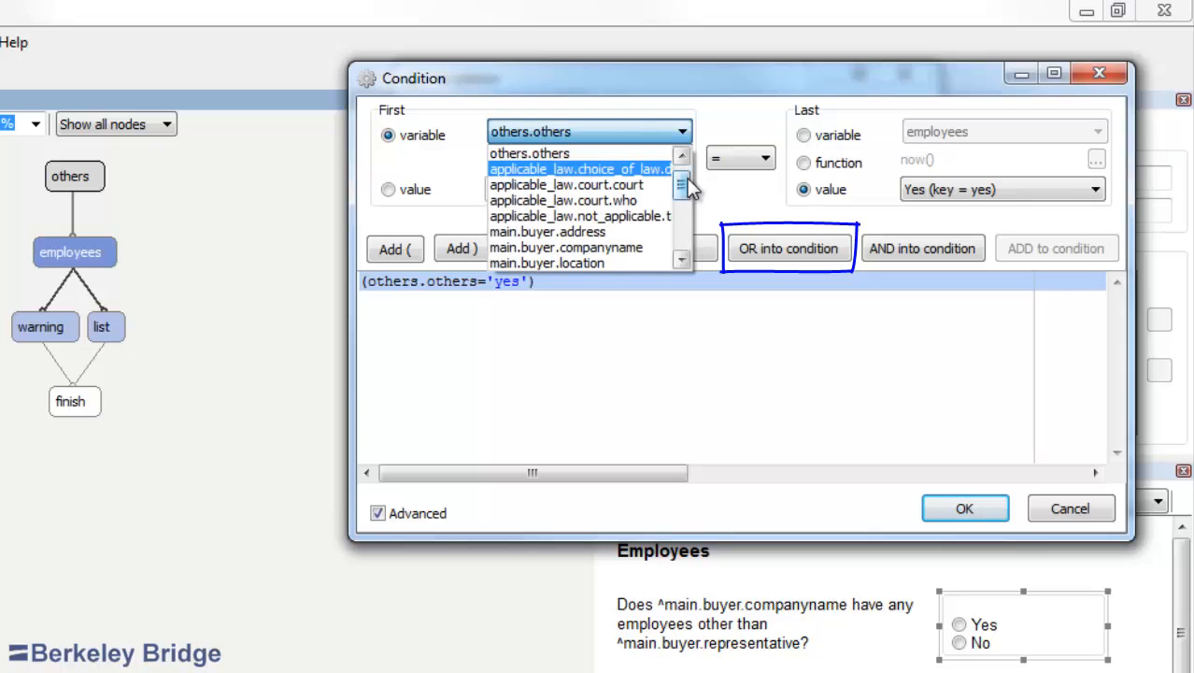
pyautogui.moveTo(687, 177); pyautogui.dragTo(680, 158)
pyautogui.click(654, 156)
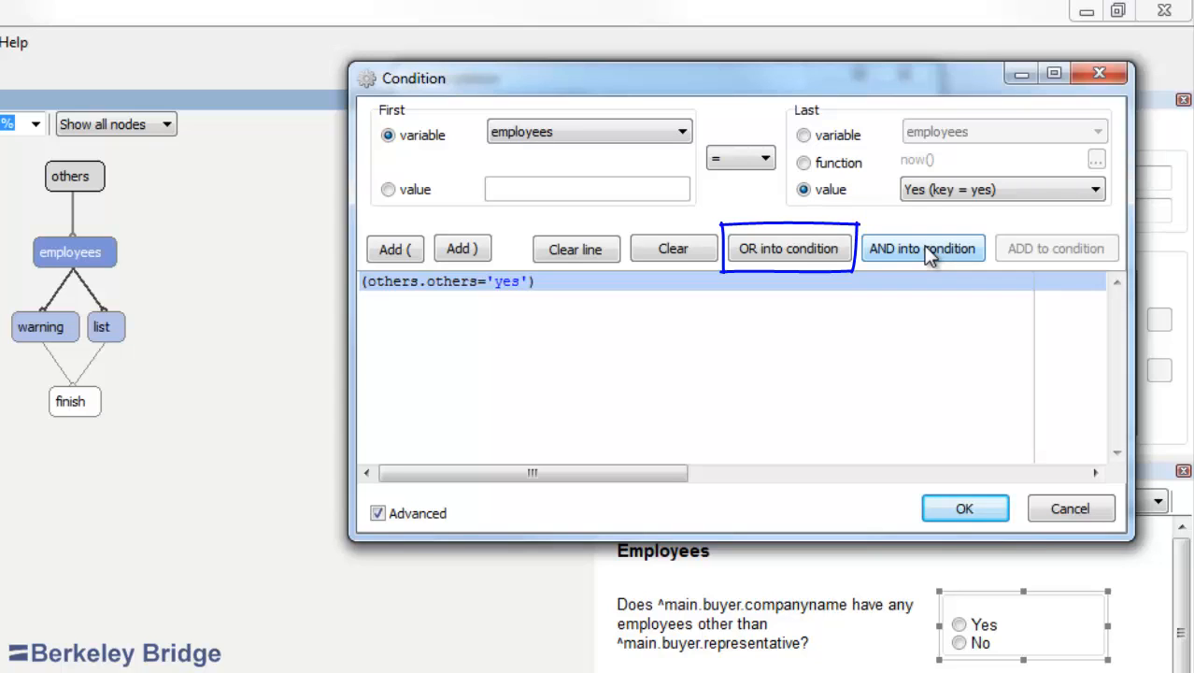
pyautogui.click(805, 261)
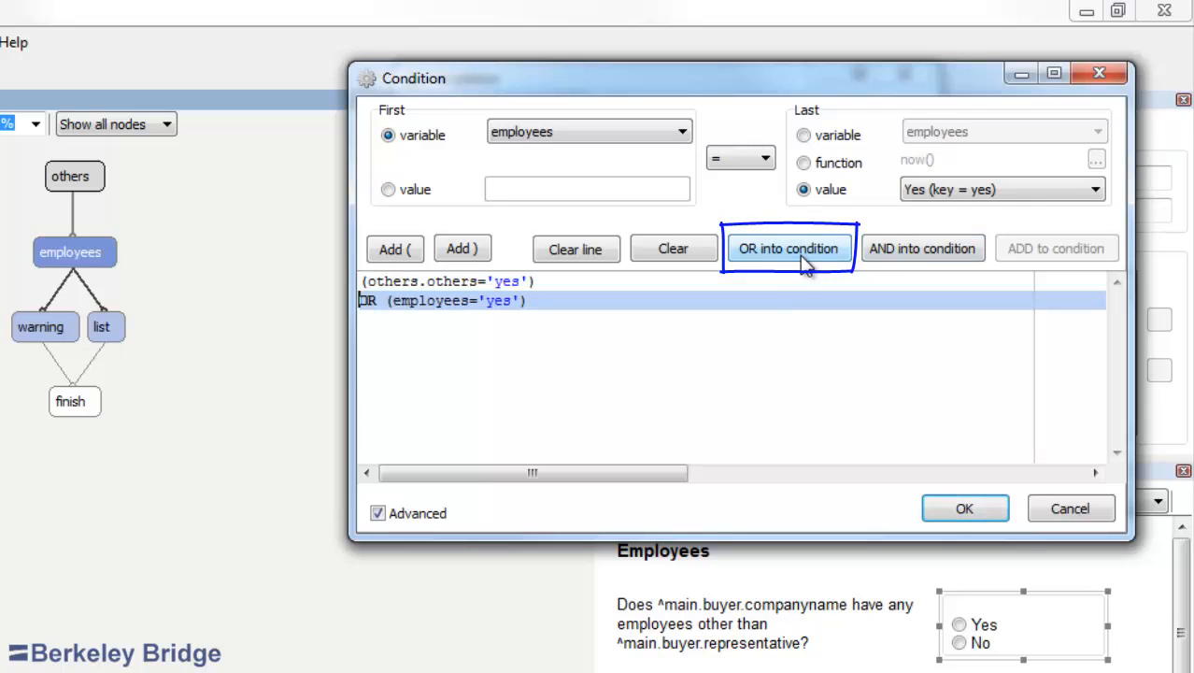
pyautogui.click(963, 512)
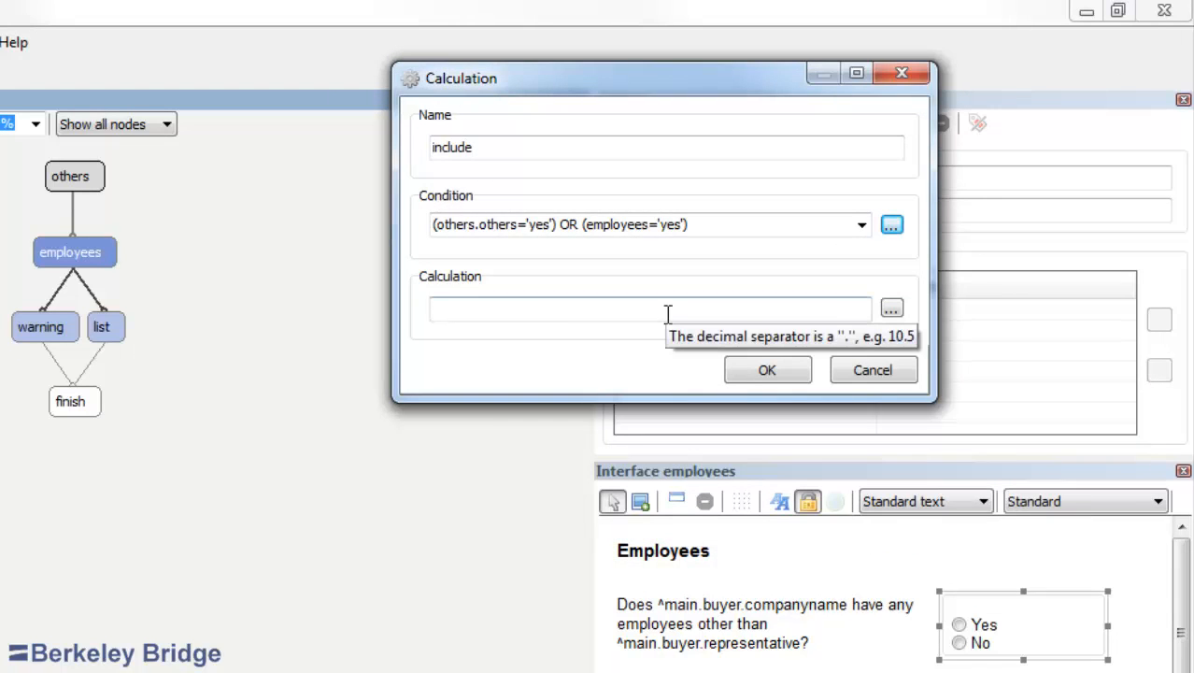
# - Set the calculation's result to the value yes and save the include calculation
pyautogui.click(892, 308)
pyautogui.click(587, 193)
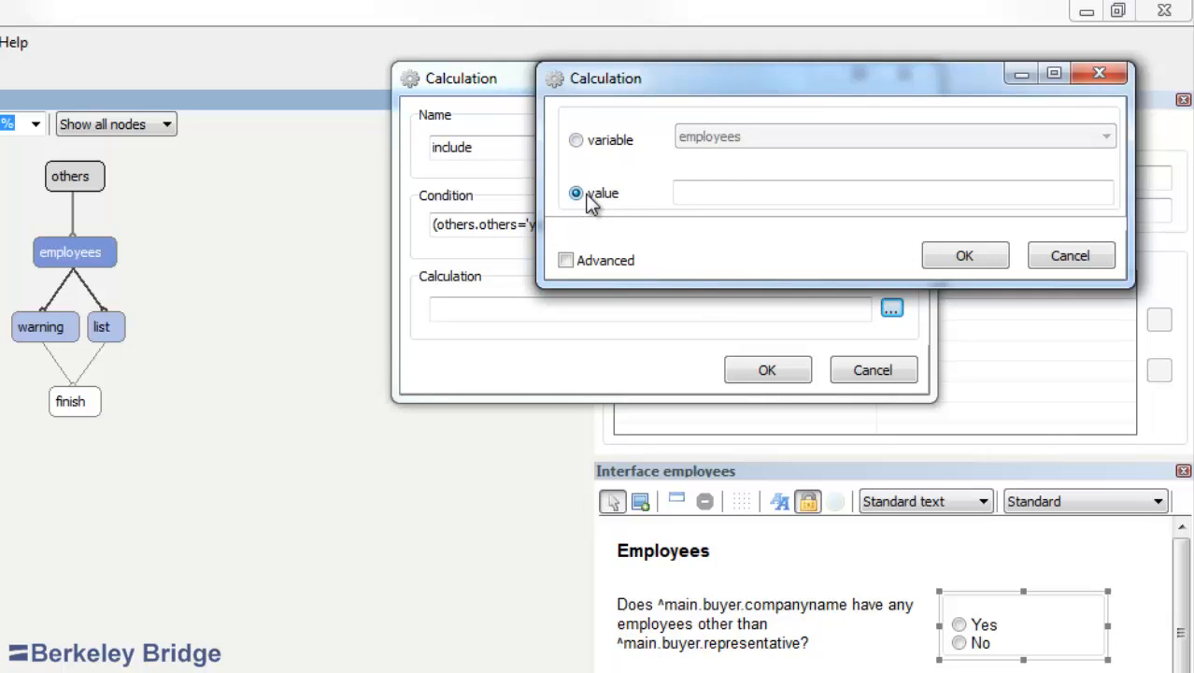
pyautogui.click(720, 196)
pyautogui.write('yes')
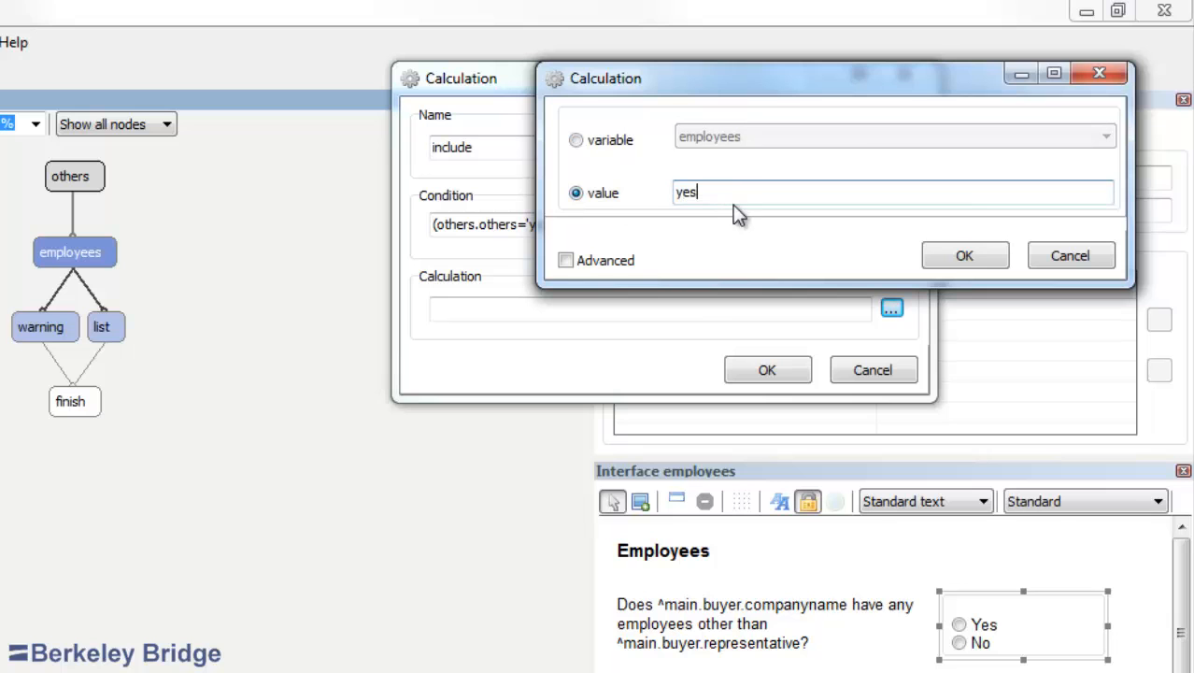
pyautogui.click(944, 264)
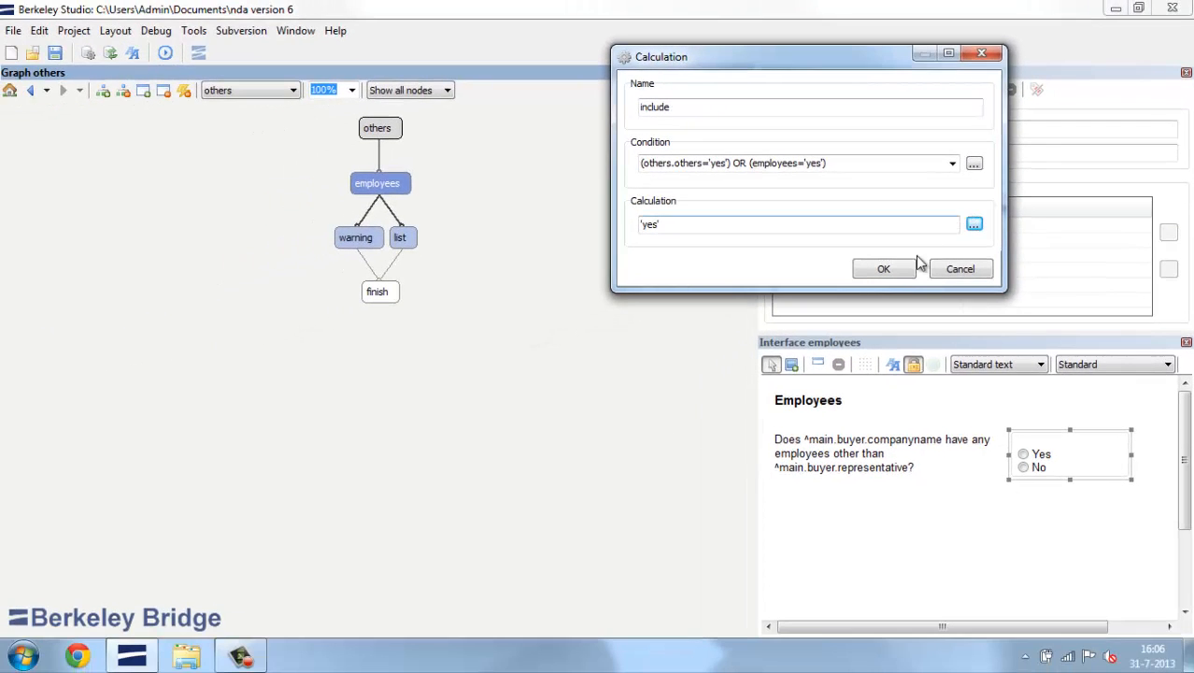
pyautogui.click(884, 269)
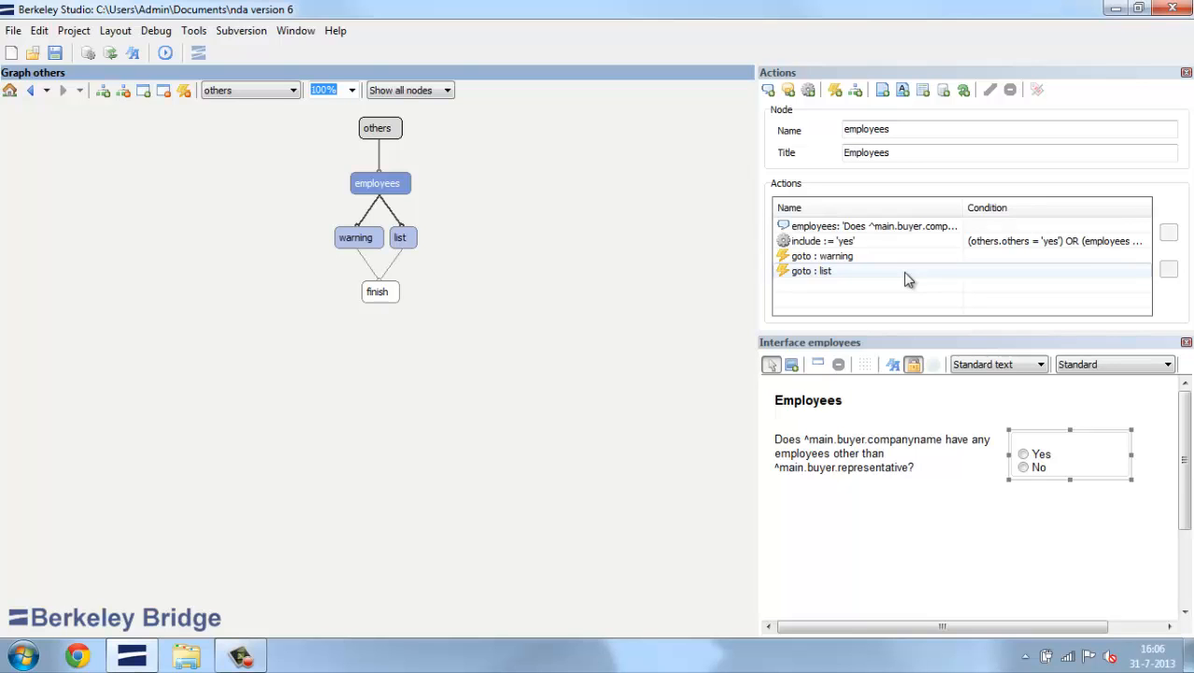
# - Set the condition include = 'yes' on the employees node's goto action to the list node and save it
pyautogui.click(905, 272)
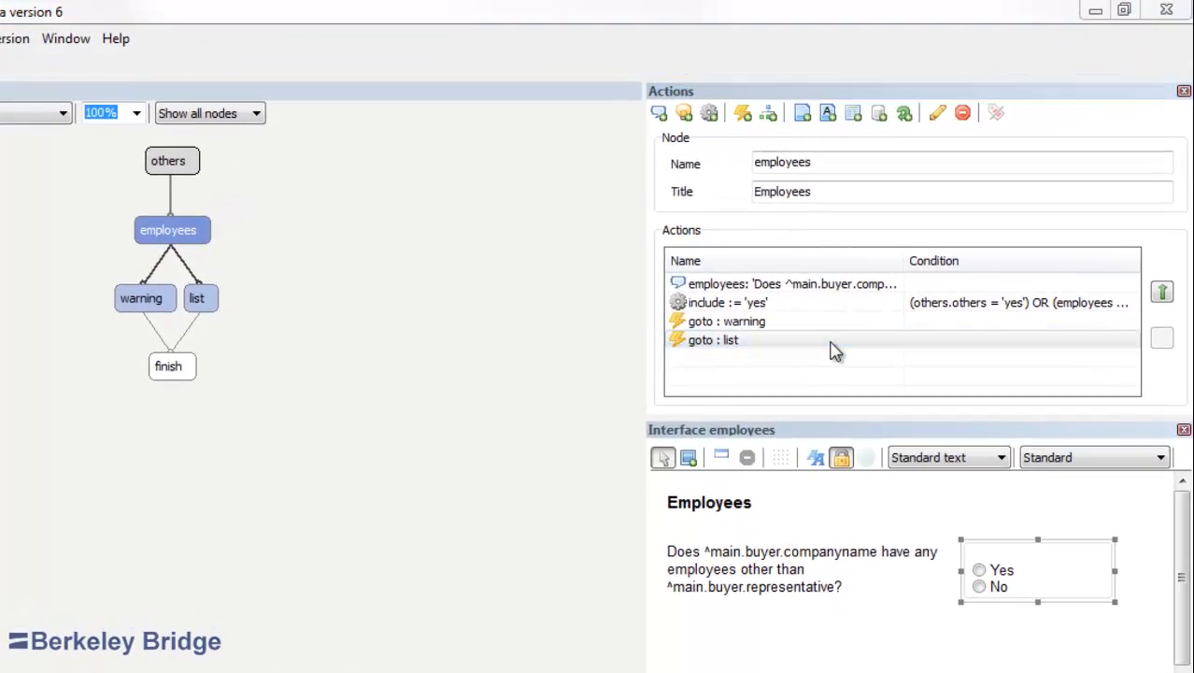
pyautogui.doubleClick(832, 342)
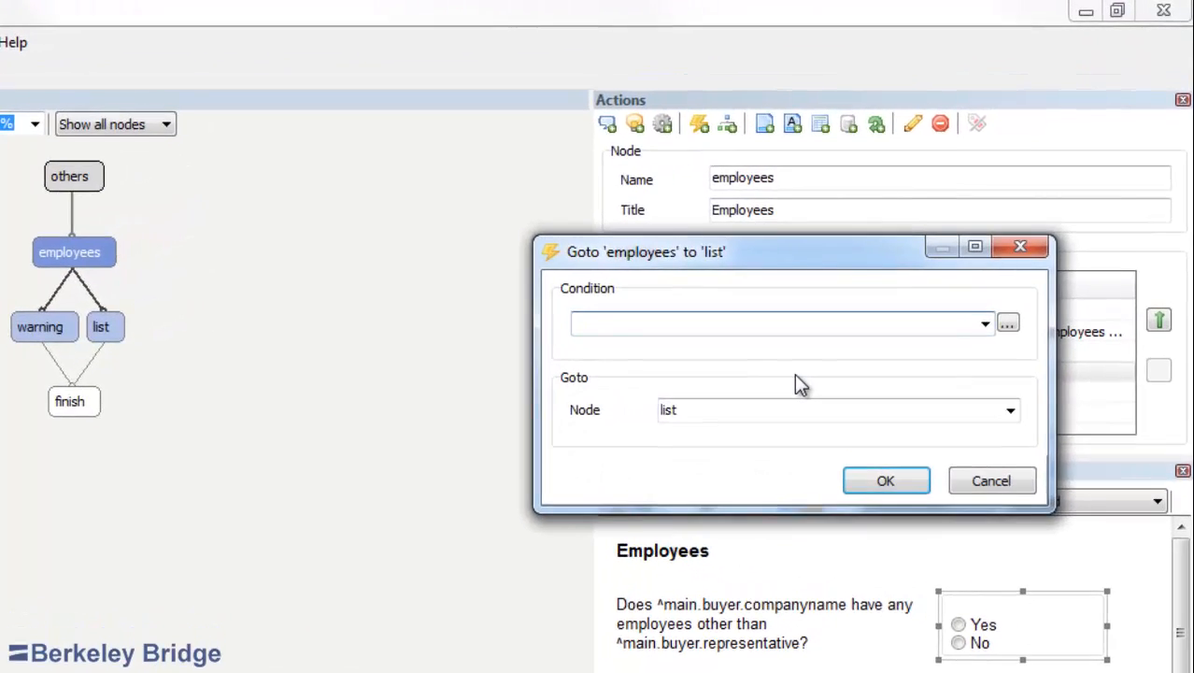
pyautogui.click(1007, 323)
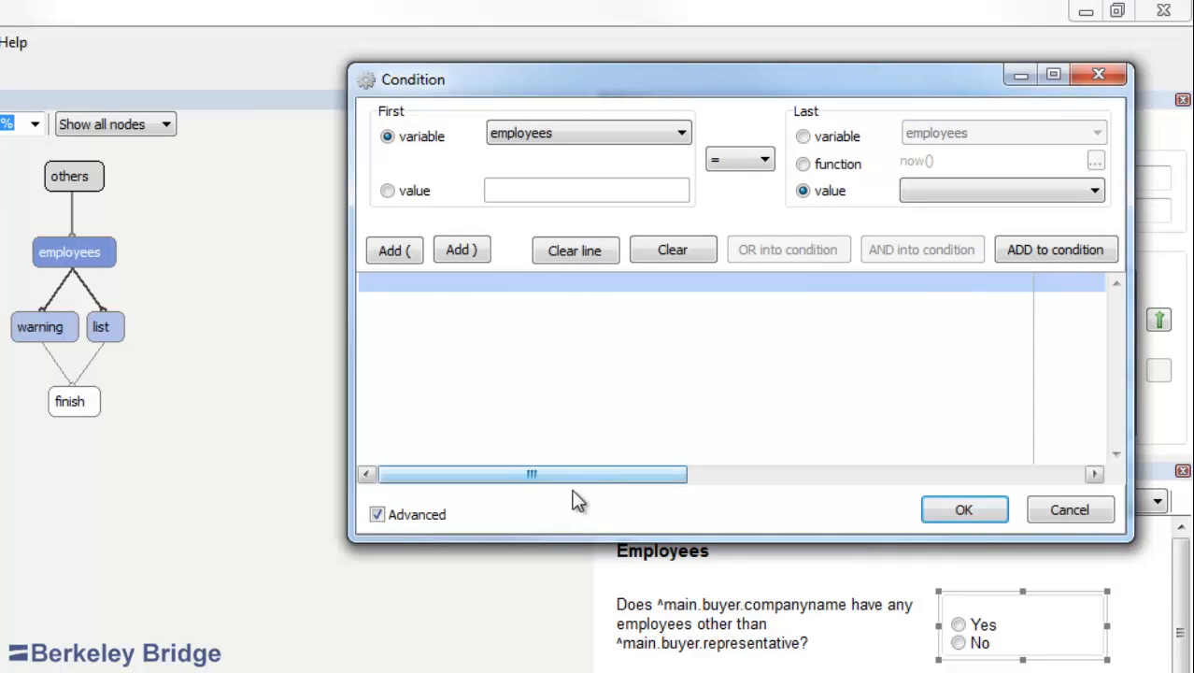
pyautogui.click(415, 517)
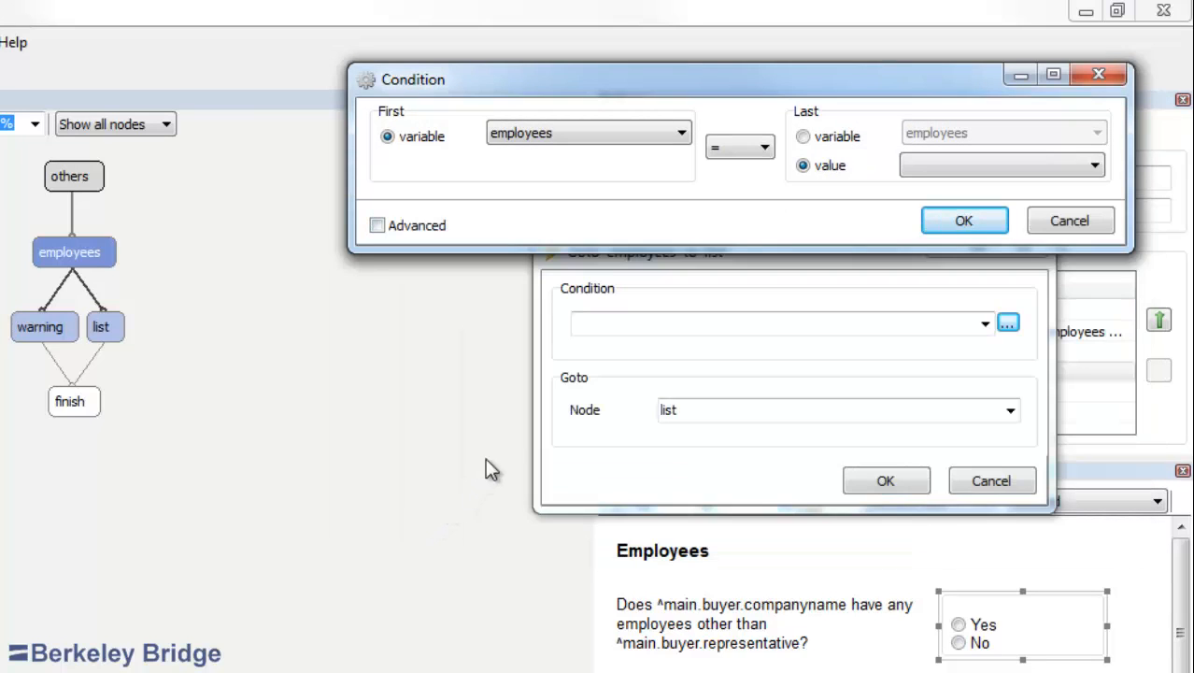
pyautogui.click(581, 134)
pyautogui.click(589, 164)
pyautogui.click(901, 165)
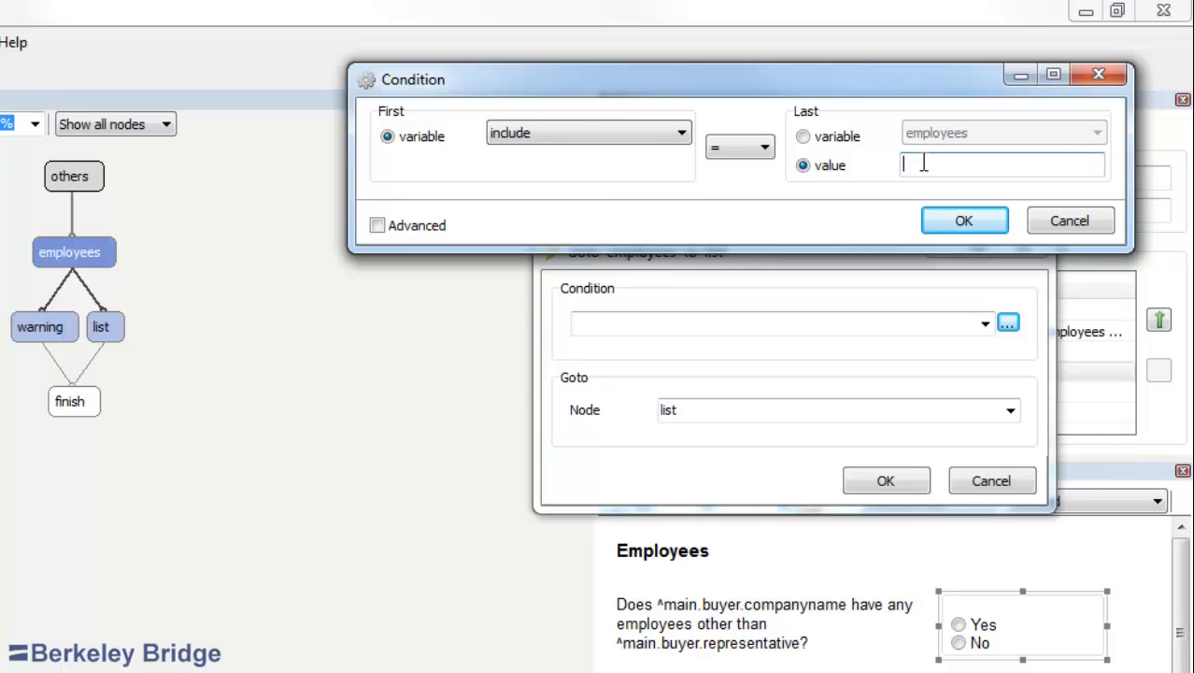
pyautogui.write('yes')
pyautogui.click(947, 221)
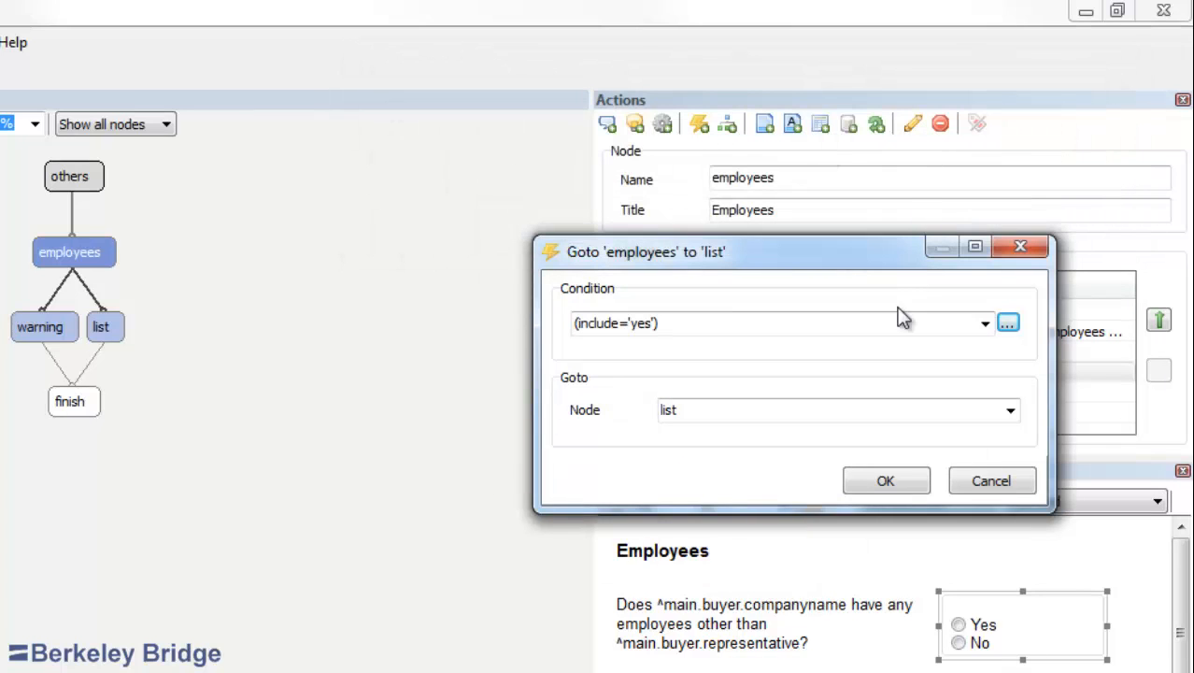
pyautogui.click(886, 481)
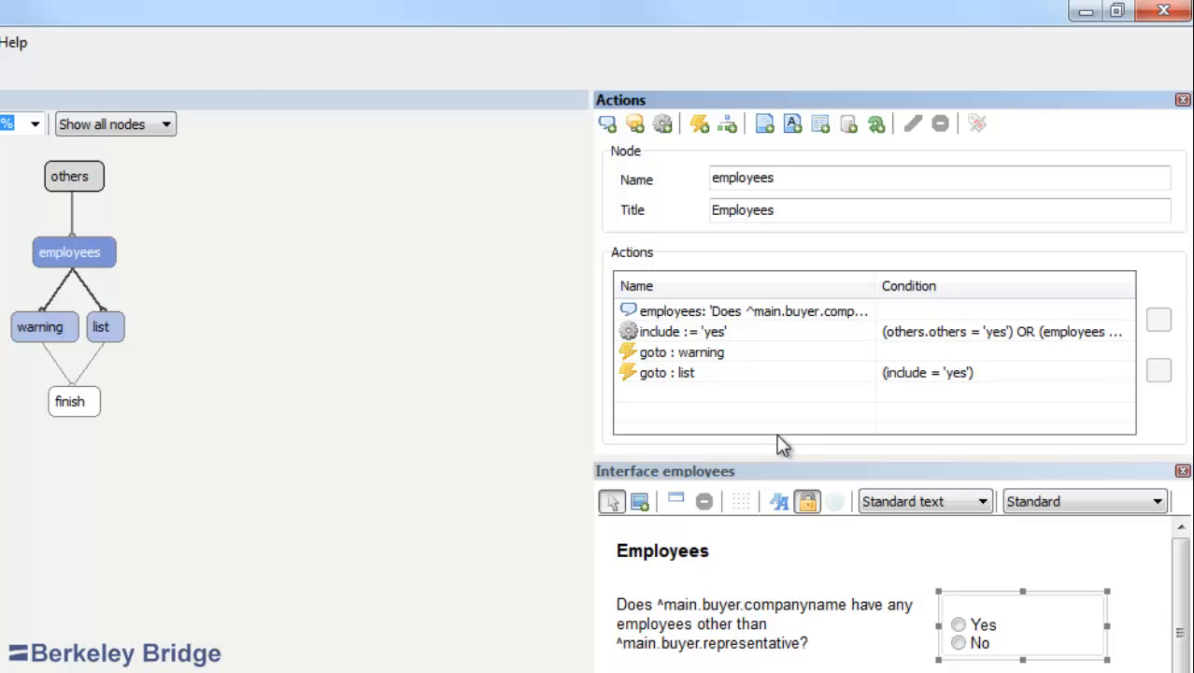
# - Start a second calculation on the employees node, named include, with the result 'no'
pyautogui.click(662, 127)
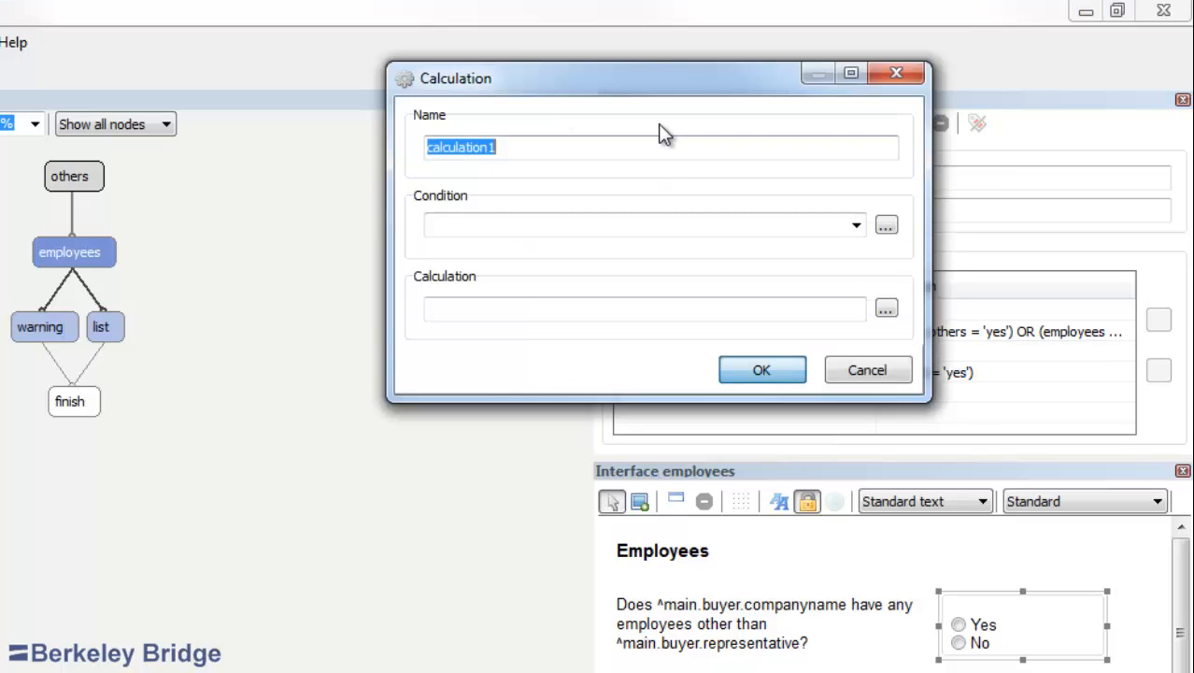
pyautogui.write('include')
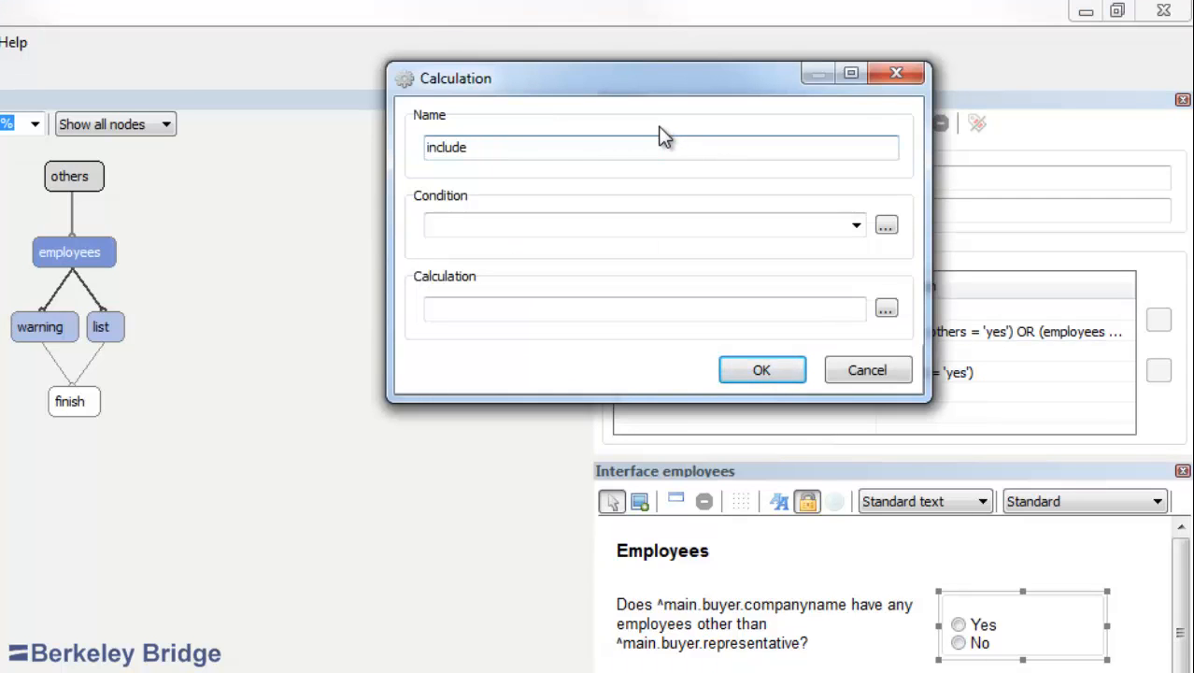
pyautogui.click(720, 312)
pyautogui.write("'no'")
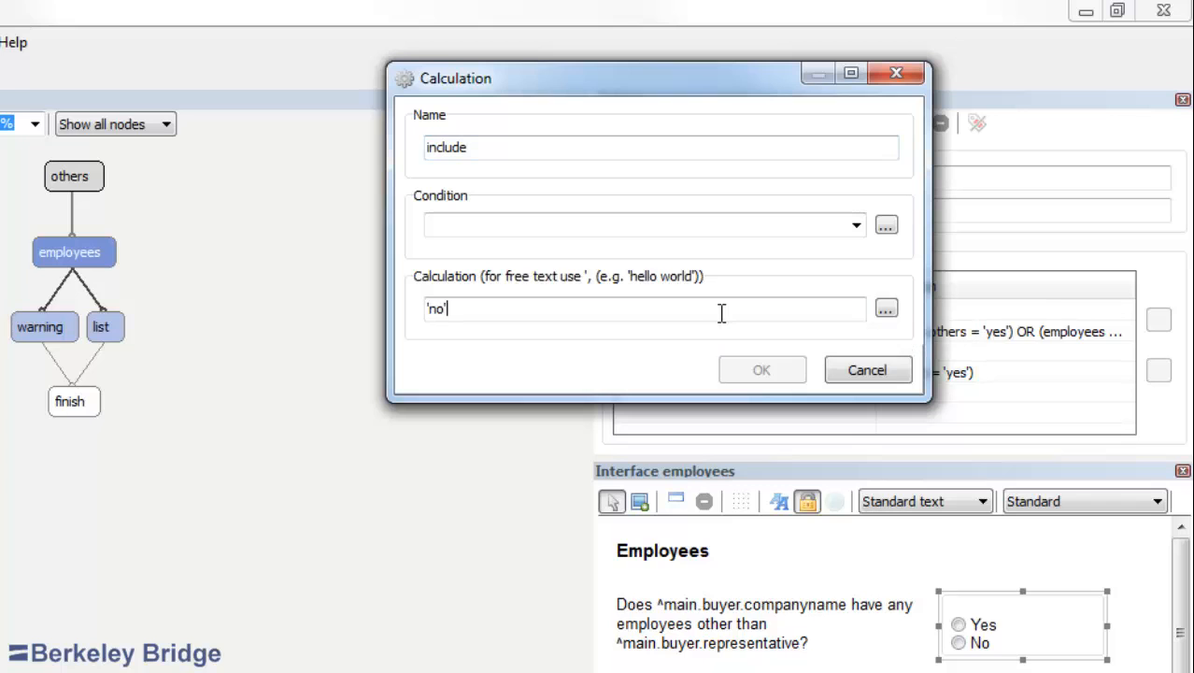
# - Add others.others = No as the first clause of the new include calculation's condition, using advanced mode
pyautogui.click(887, 227)
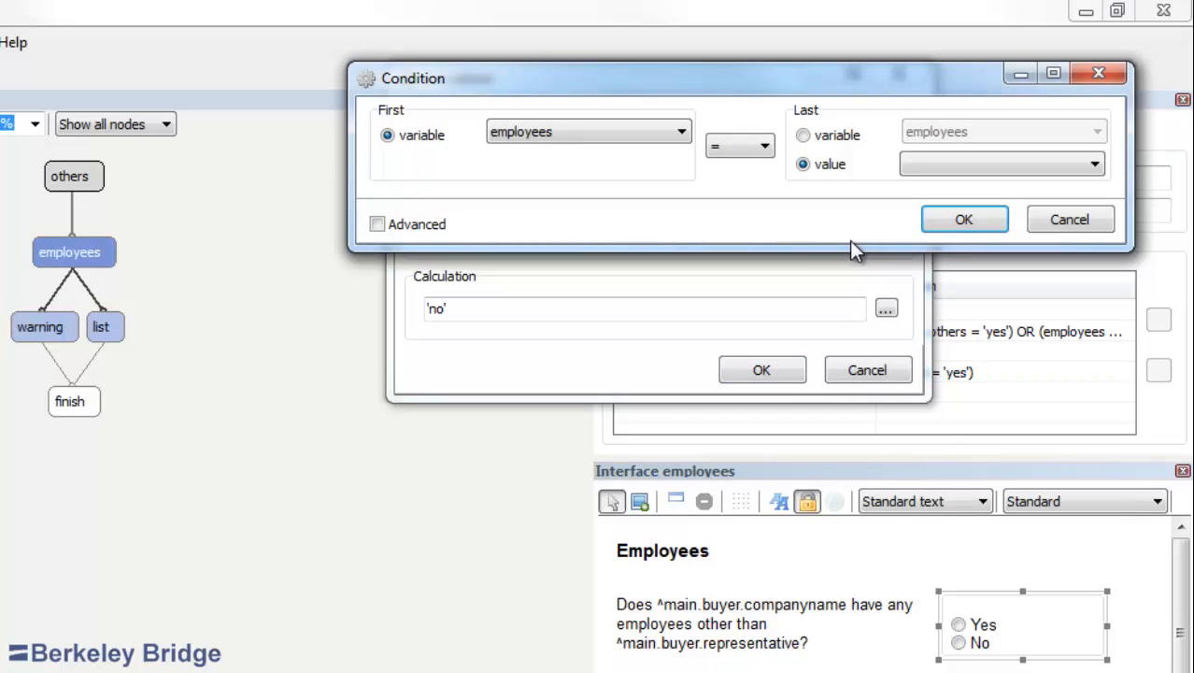
pyautogui.click(597, 135)
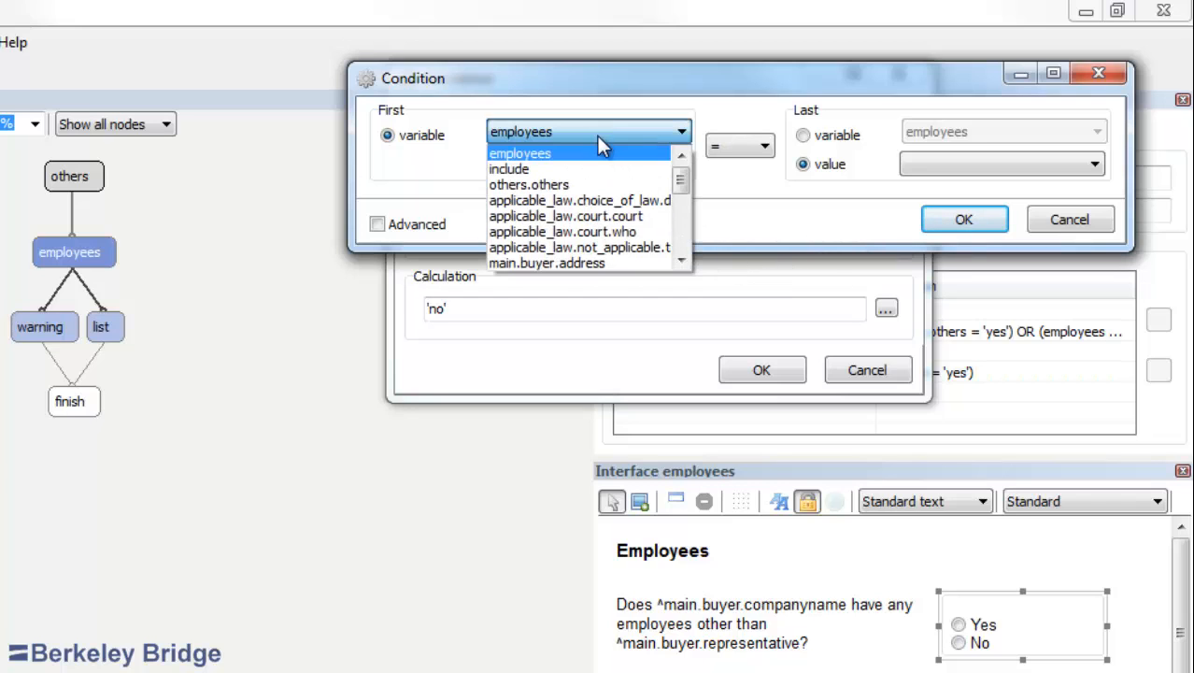
pyautogui.click(607, 184)
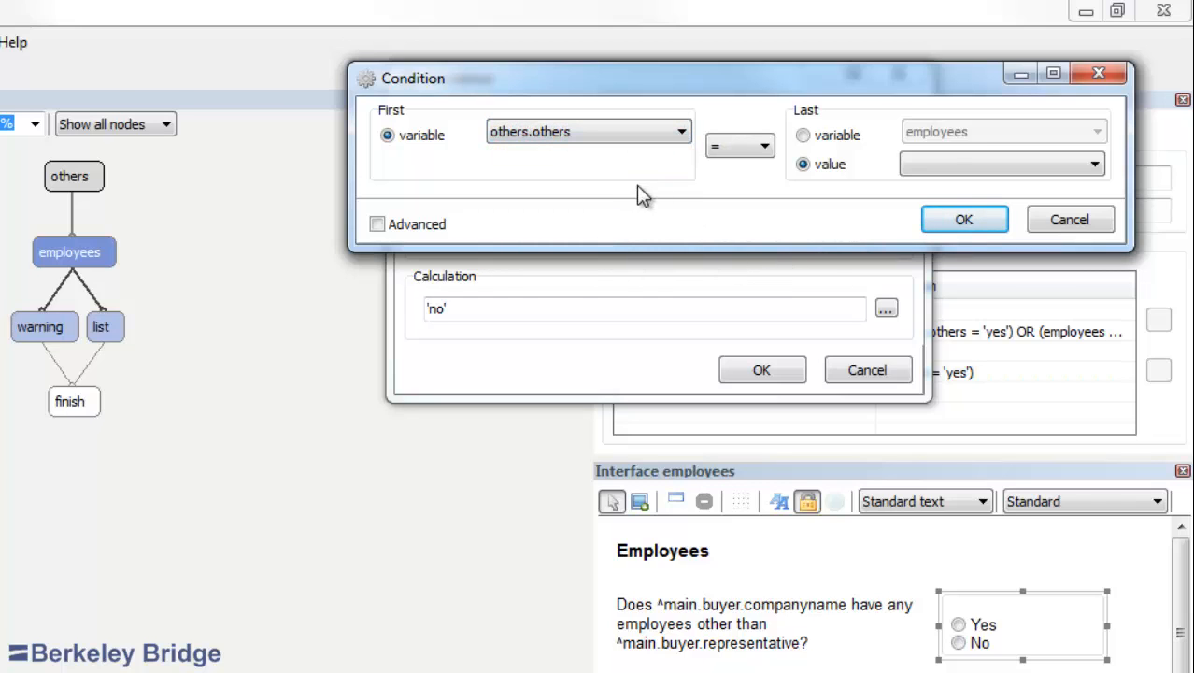
pyautogui.click(944, 163)
pyautogui.click(945, 198)
pyautogui.click(412, 227)
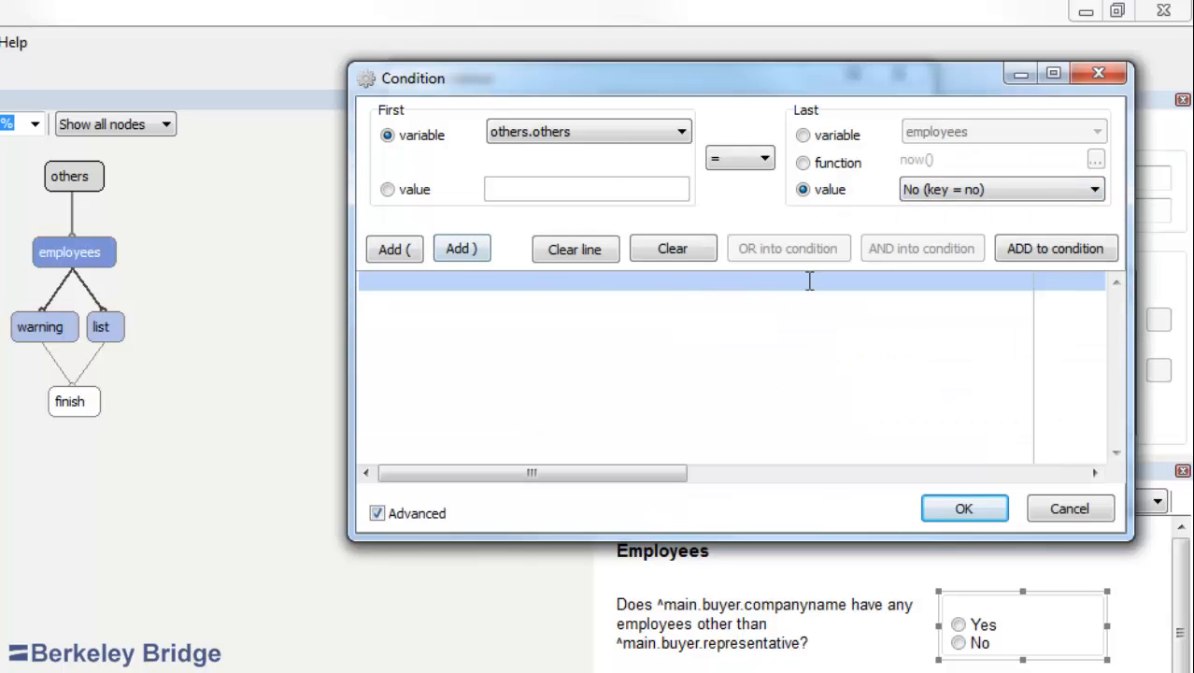
pyautogui.click(1061, 250)
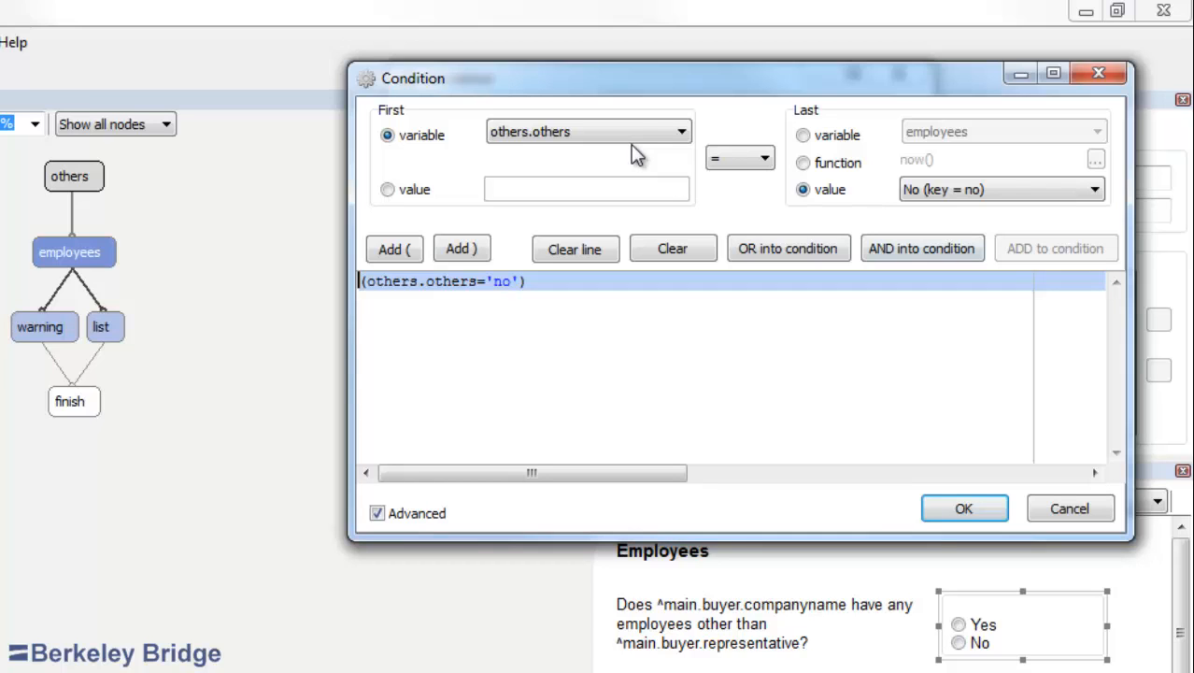
# - Extend the condition with an AND clause for employees = No and save the include calculation
pyautogui.click(645, 132)
pyautogui.scroll(1, 671, 187)
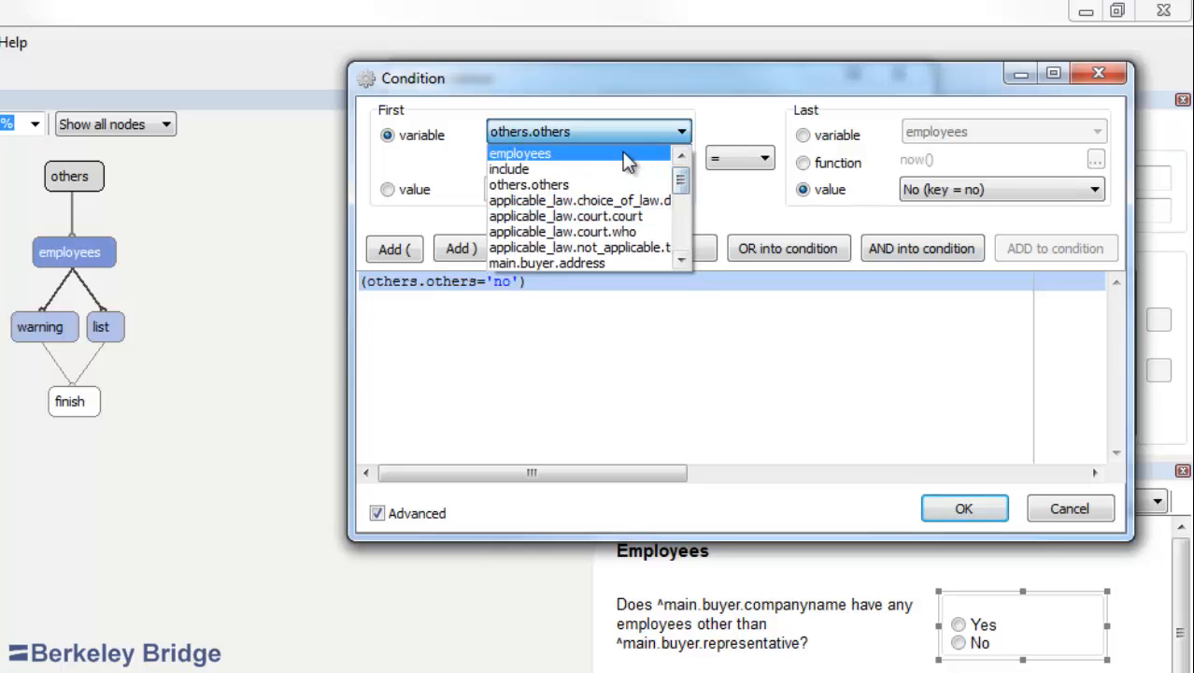
pyautogui.click(623, 153)
pyautogui.click(916, 245)
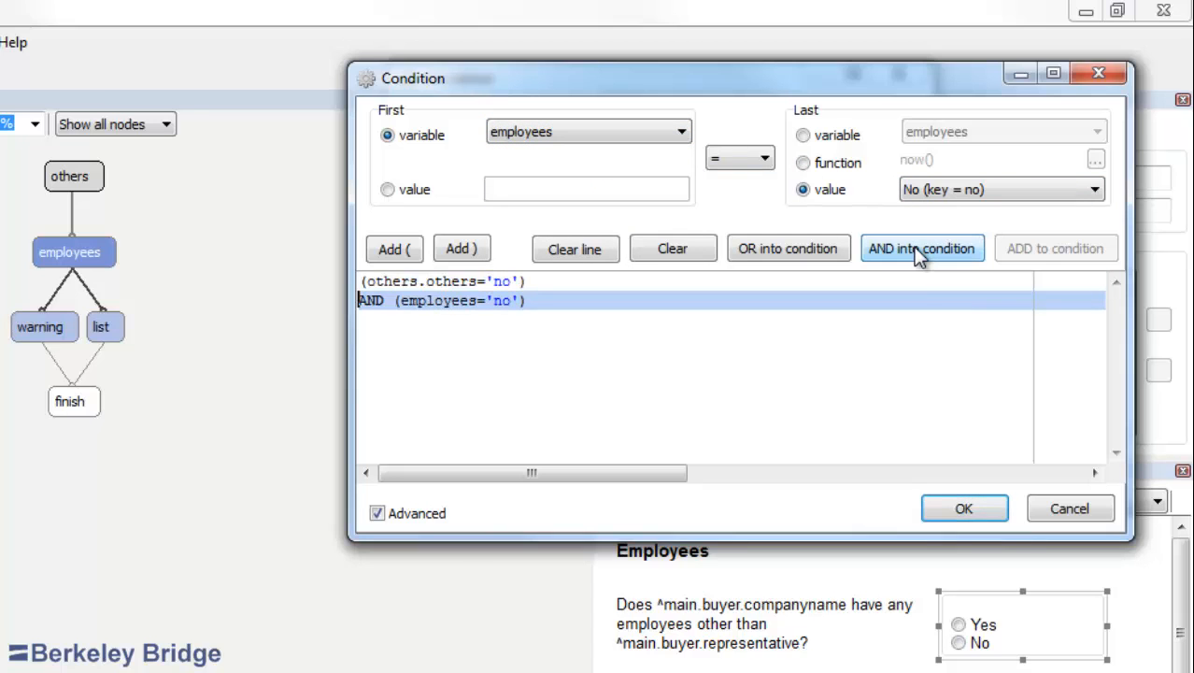
pyautogui.click(965, 509)
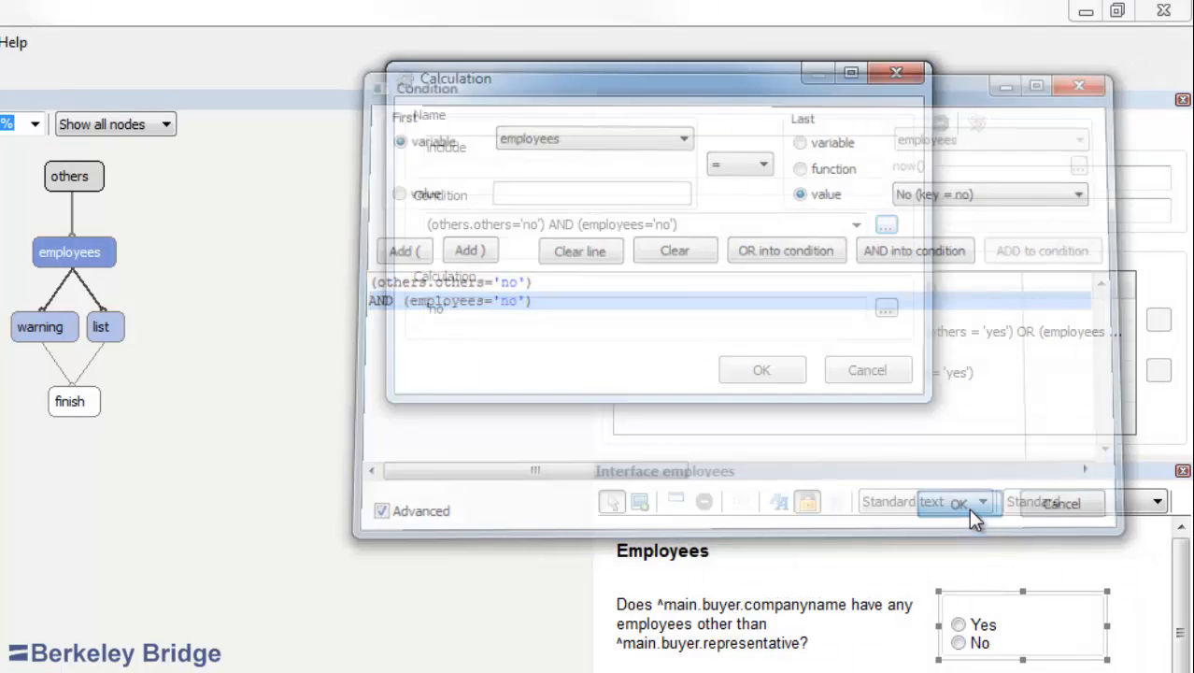
pyautogui.click(761, 371)
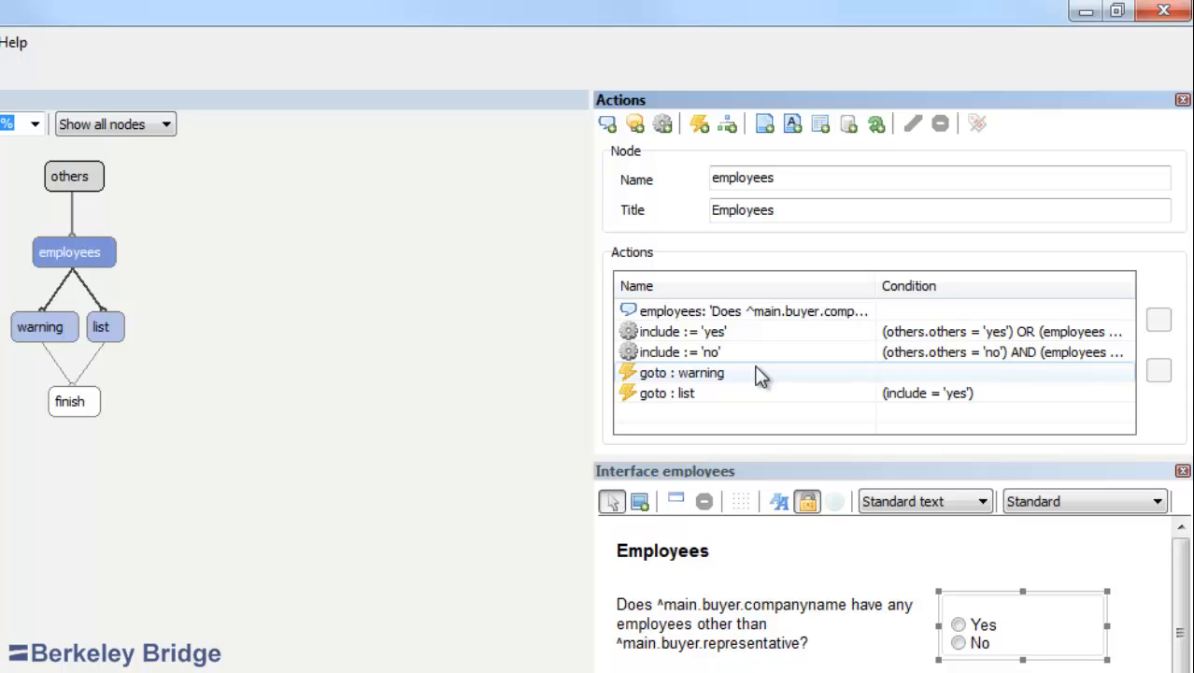
# - Set the condition include = 'no' on the employees node's goto action to the warning node and save it
pyautogui.doubleClick(750, 373)
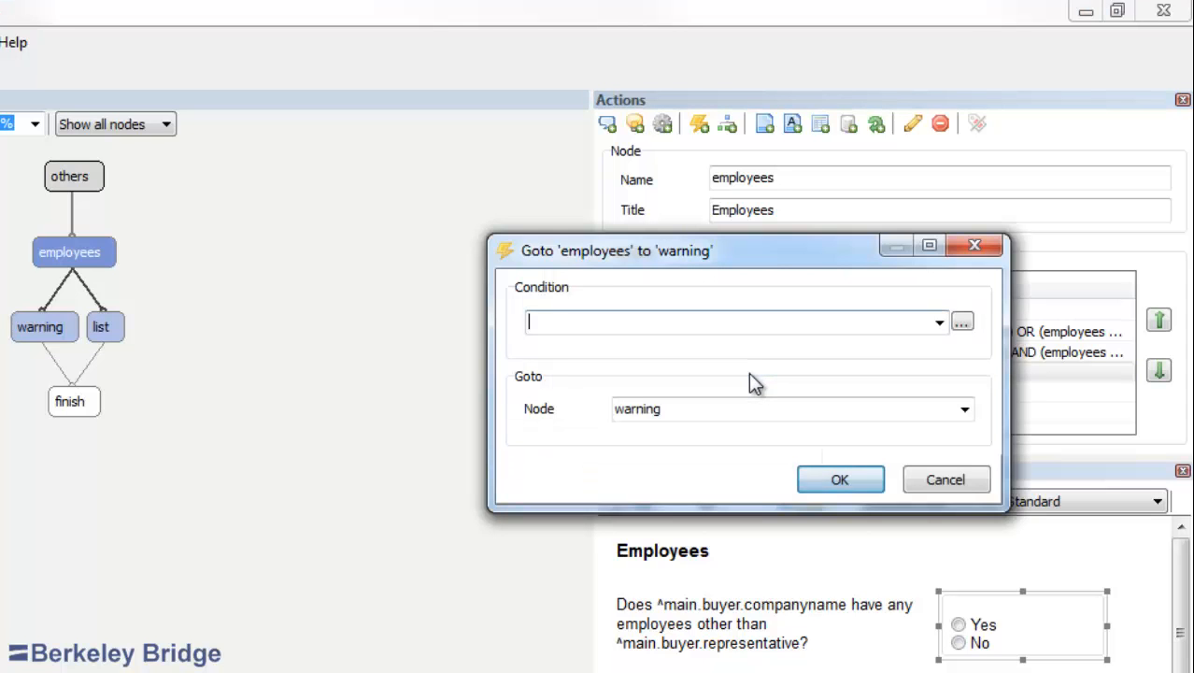
pyautogui.click(962, 322)
pyautogui.click(432, 515)
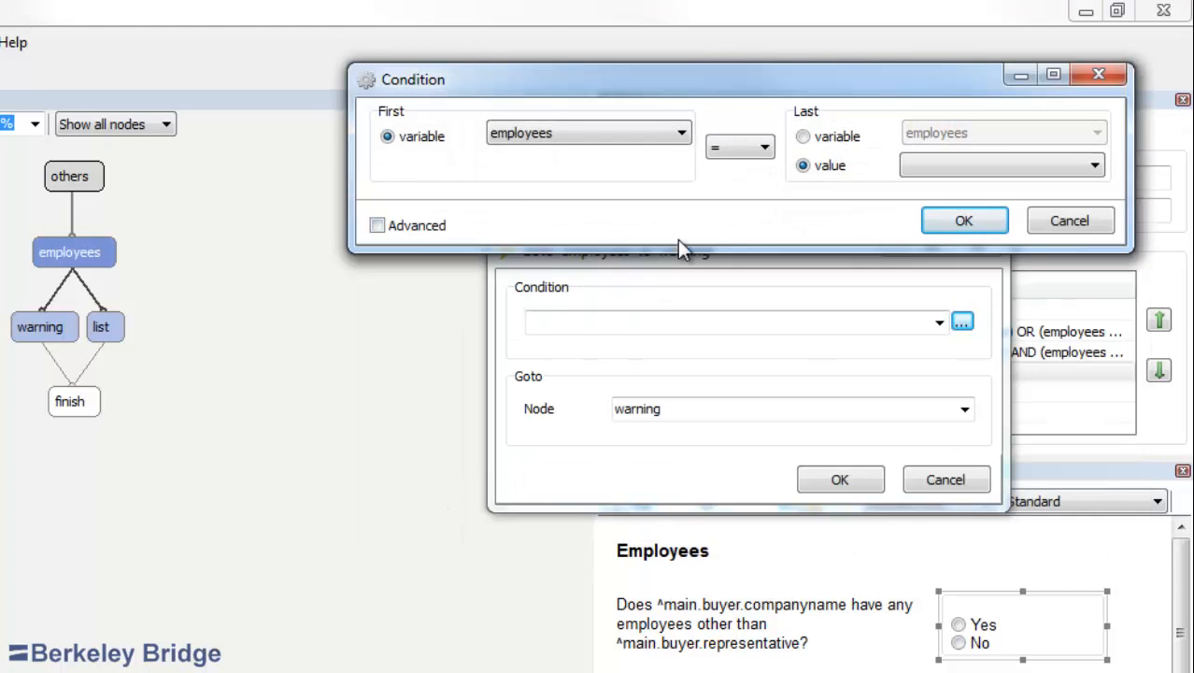
pyautogui.click(682, 133)
pyautogui.click(661, 171)
pyautogui.click(911, 166)
pyautogui.write('no')
pyautogui.click(964, 220)
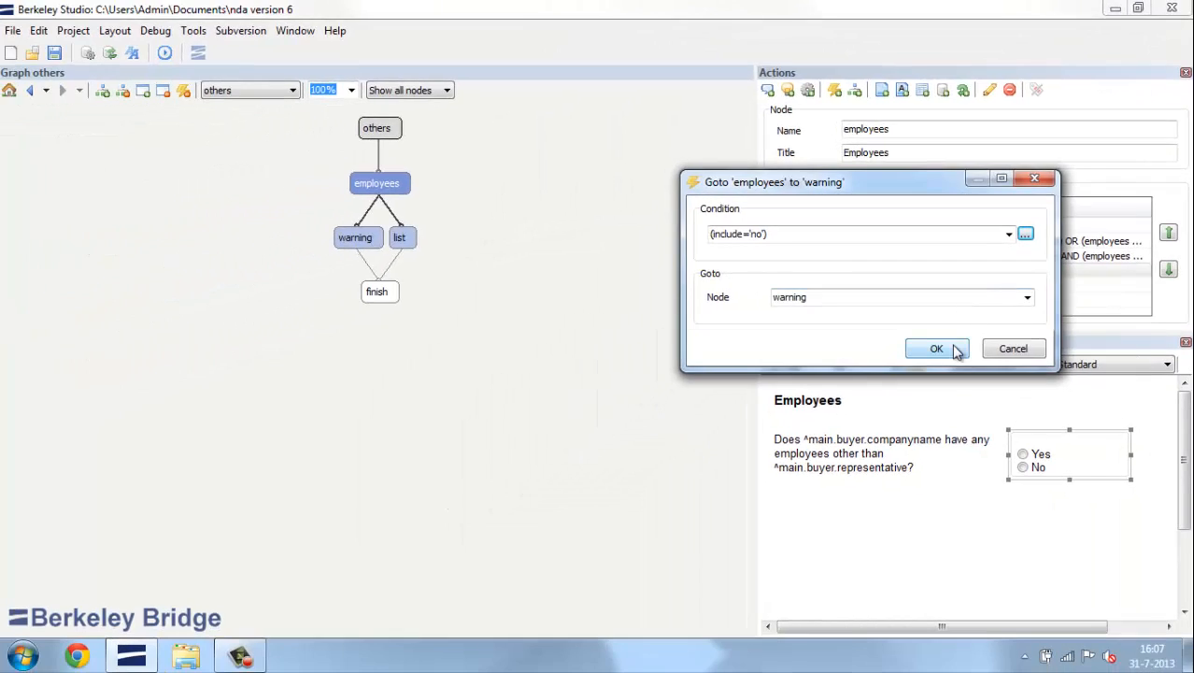
pyautogui.click(935, 348)
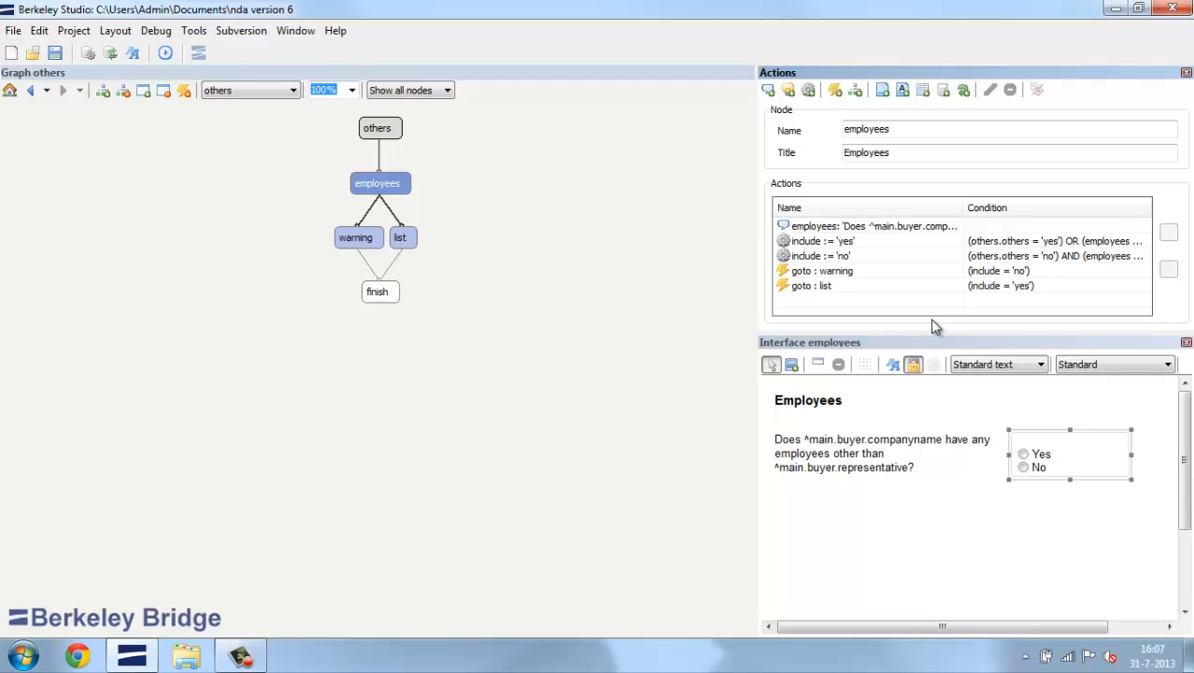
# - Change the others node's title to "Third parties" and remove the title label from the employees node's interface
pyautogui.click(392, 133)
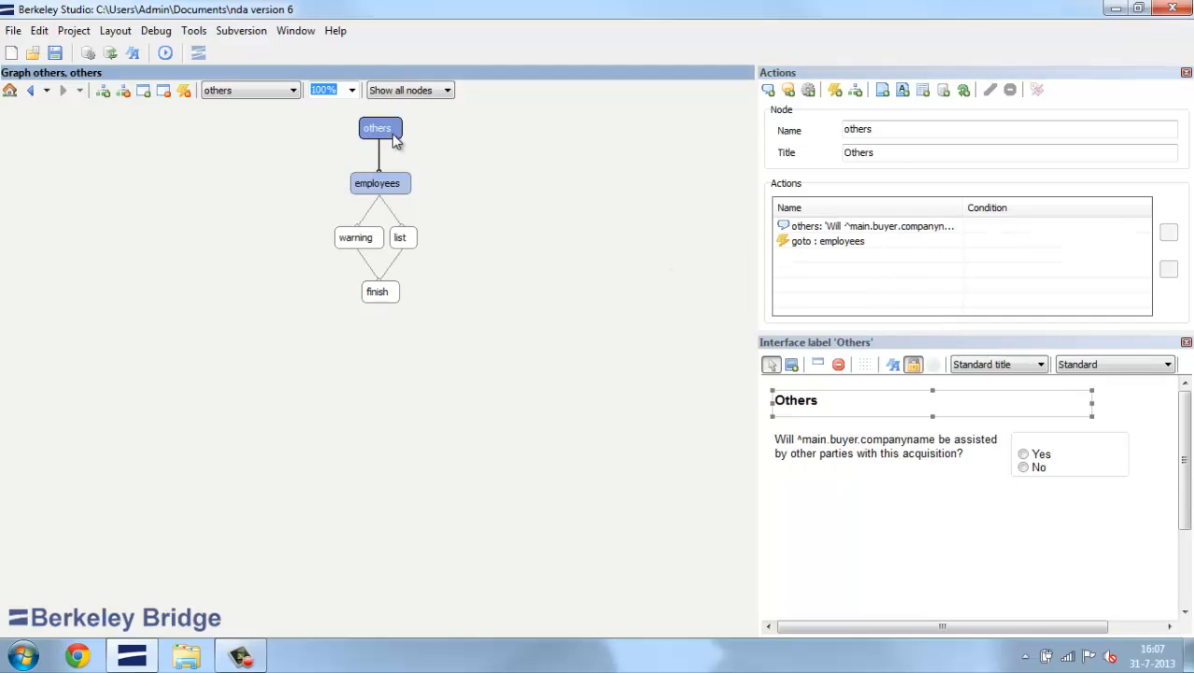
pyautogui.doubleClick(878, 153)
pyautogui.write('Third parties')
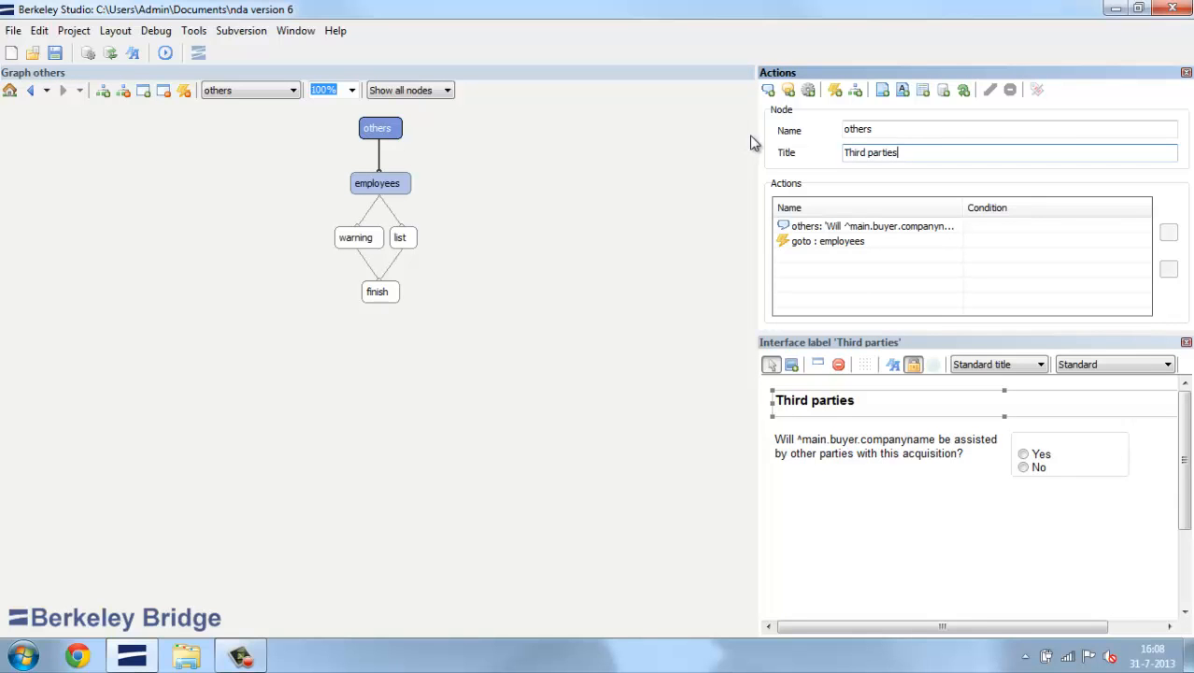
pyautogui.click(398, 190)
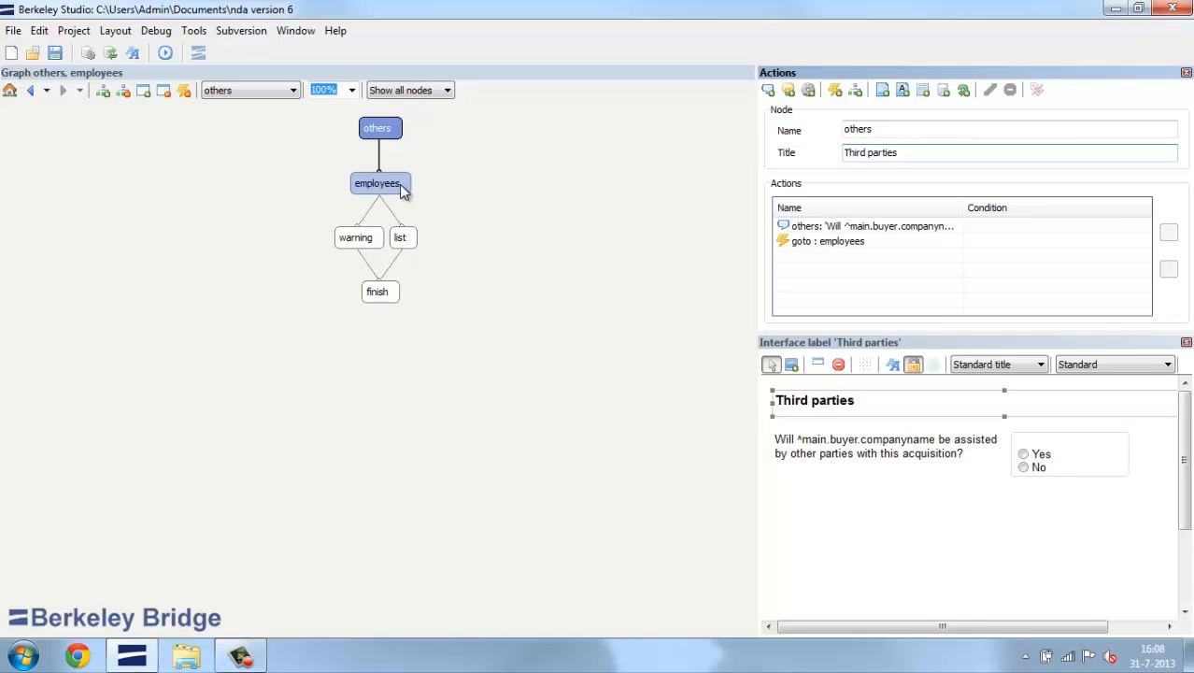
pyautogui.click(838, 364)
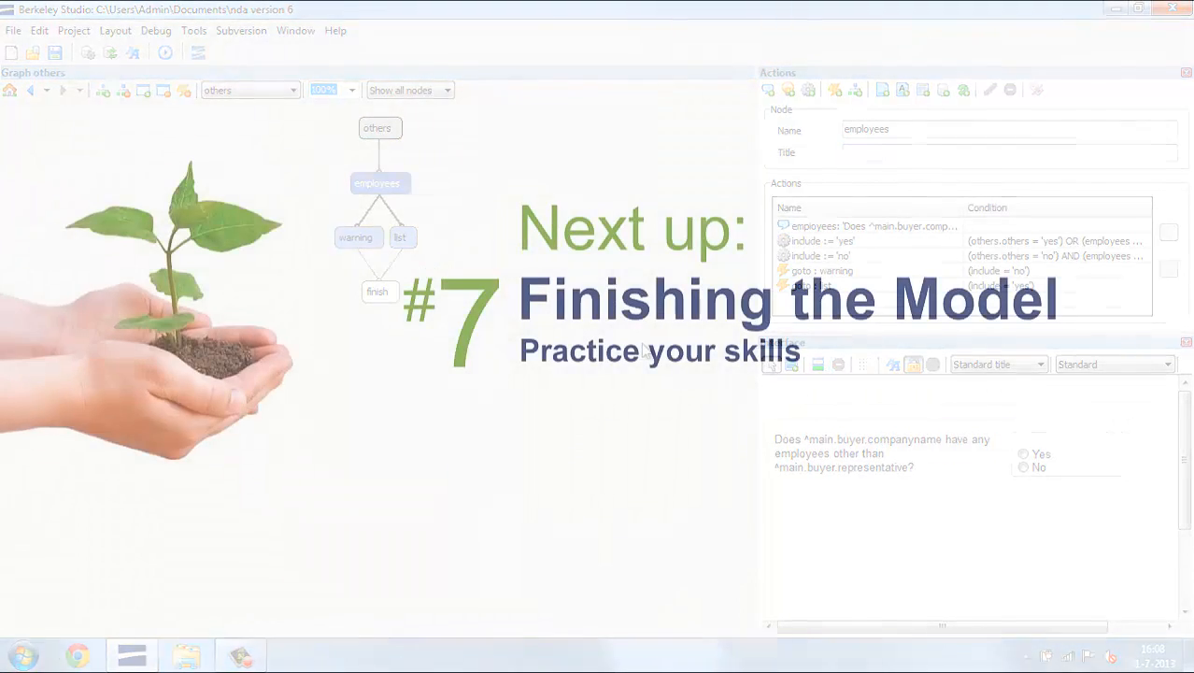